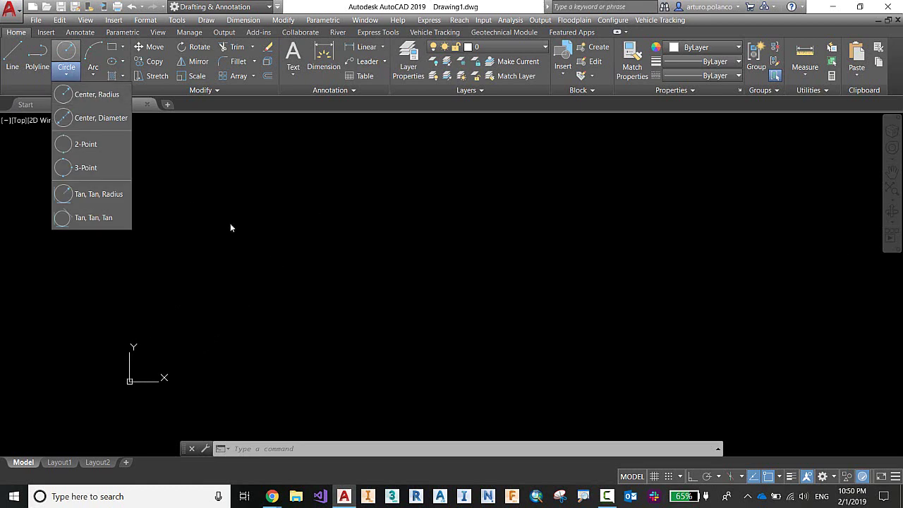
Step: Draw a circle with a radius of 0.5 in the empty drawing area using the Center, Radius method
click(102, 95)
click(266, 275)
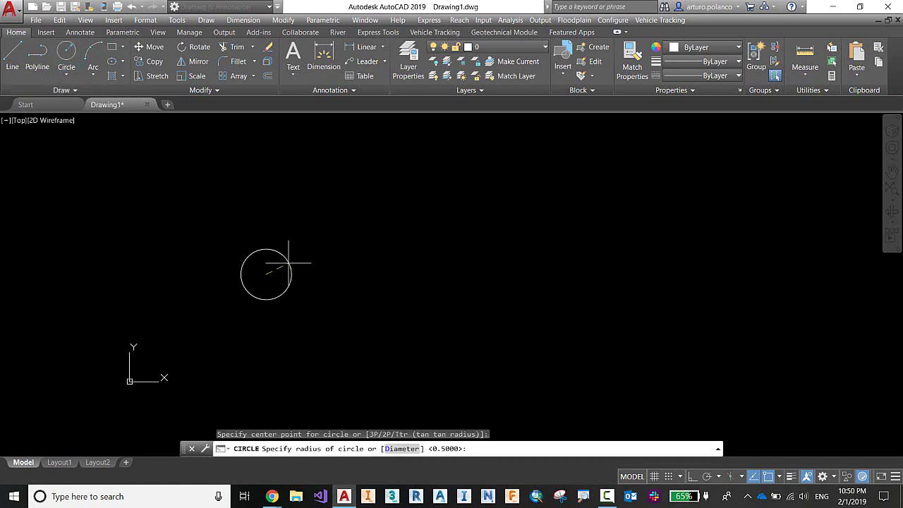
text(.5)
key(Return)
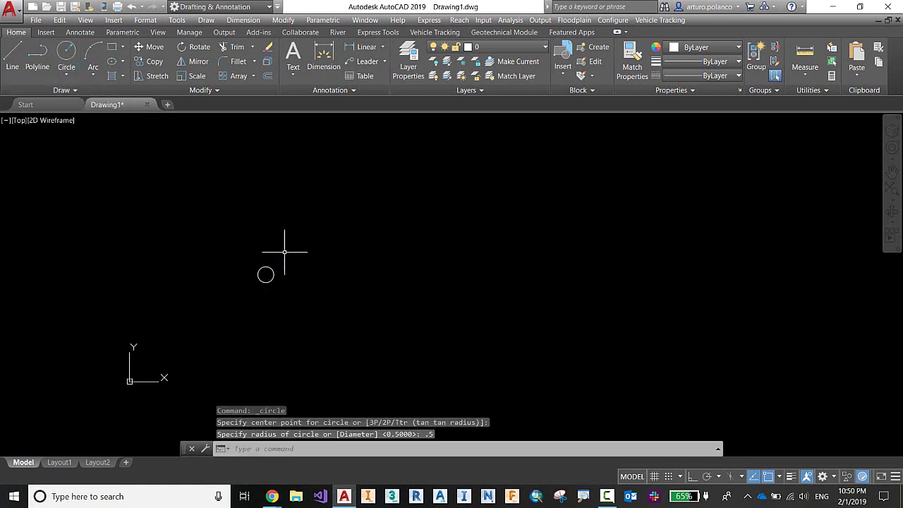
Step: Draw connected lines inside the circle from its left quadrant to the centre and down to the bottom quadrant
scroll(268, 275, up, 5)
middle_drag(268, 276, 242, 246)
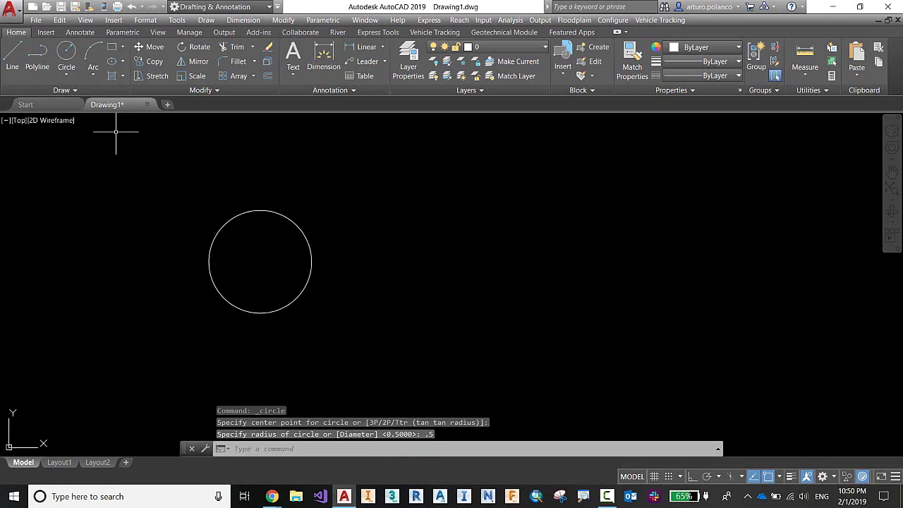
click(12, 56)
click(209, 262)
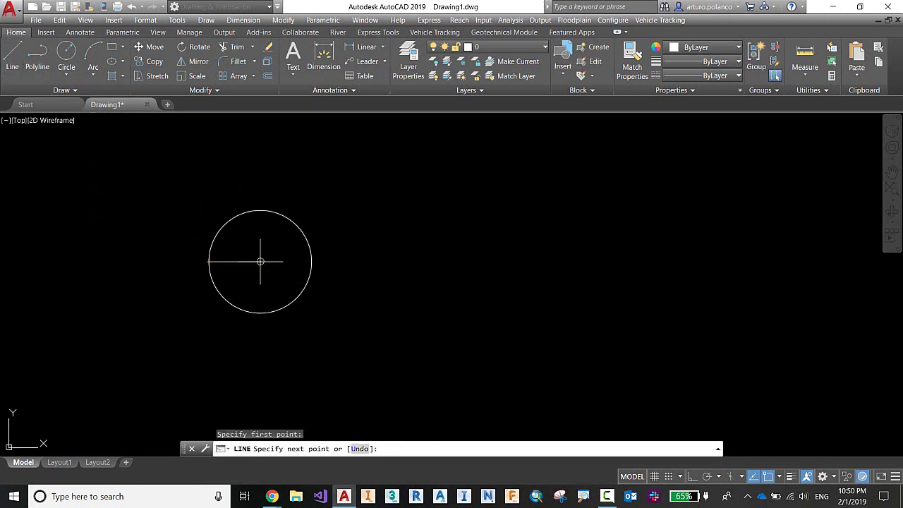
click(260, 313)
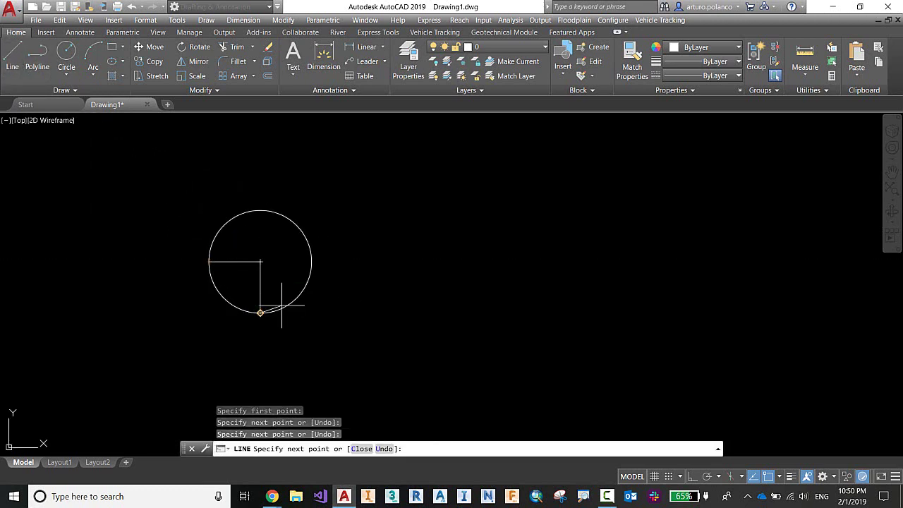
key(Return)
Step: Draw a second circle with a radius of 0.5 to the right of the first, level with it
scroll(221, 275, down, 4)
middle_drag(221, 275, 247, 301)
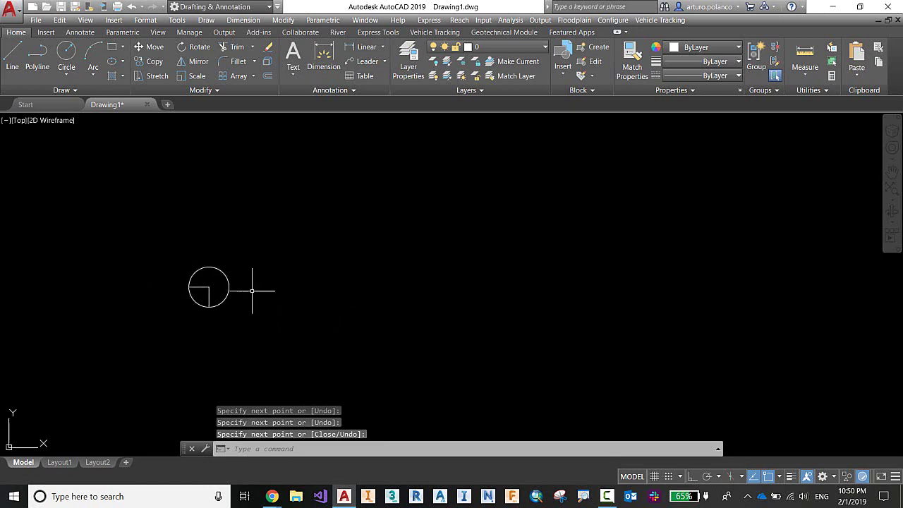
click(66, 56)
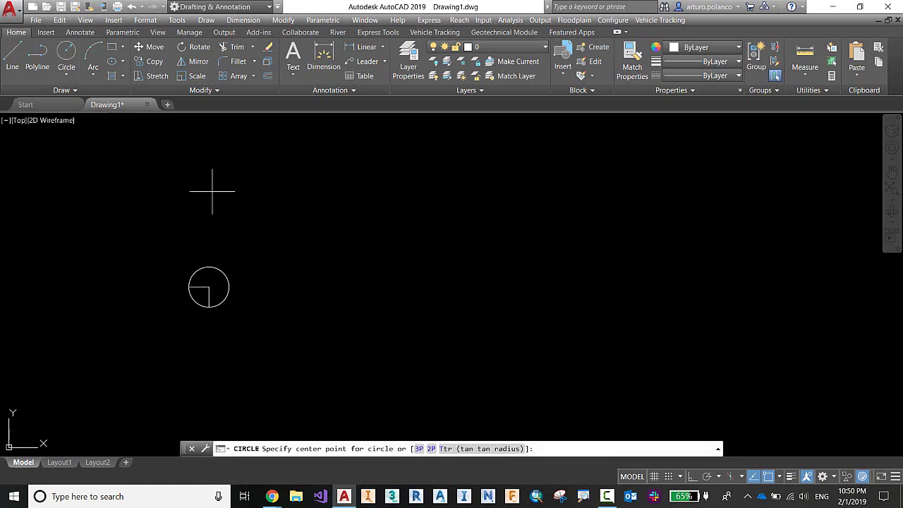
click(335, 286)
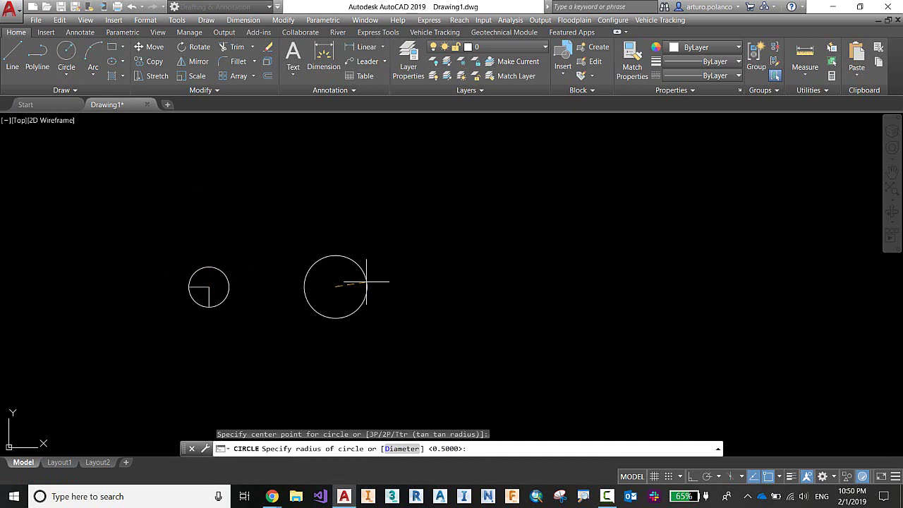
text(.5)
key(Return)
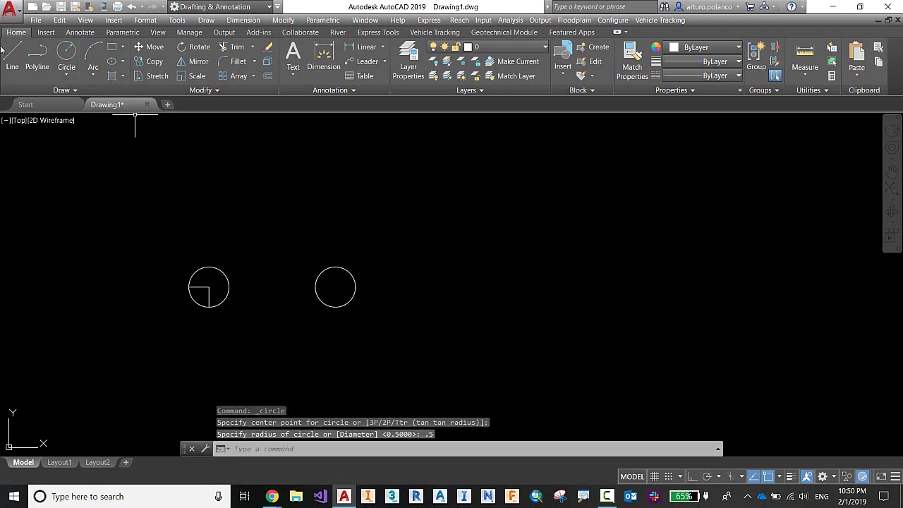
Step: Draw connected lines in the second circle from its left quadrant to the centre and down to the bottom quadrant
click(12, 57)
click(316, 286)
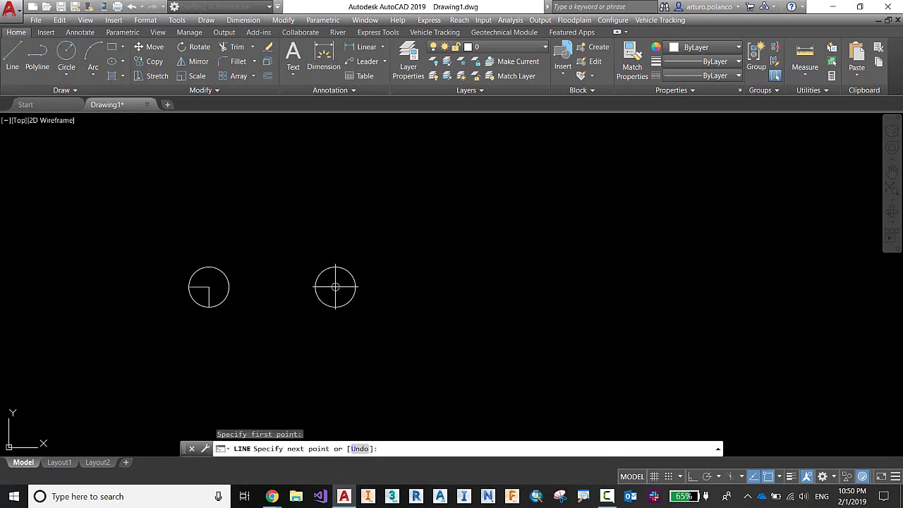
click(335, 286)
click(335, 307)
key(Return)
Step: Complete the cross in the second circle with lines from the right quadrant to the centre and up to the top quadrant
scroll(350, 293, up, 2)
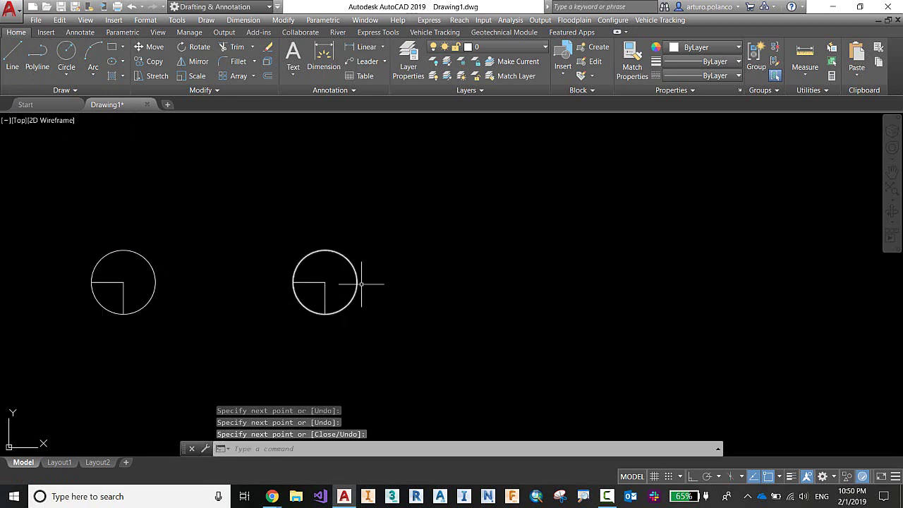
key(Return)
click(356, 281)
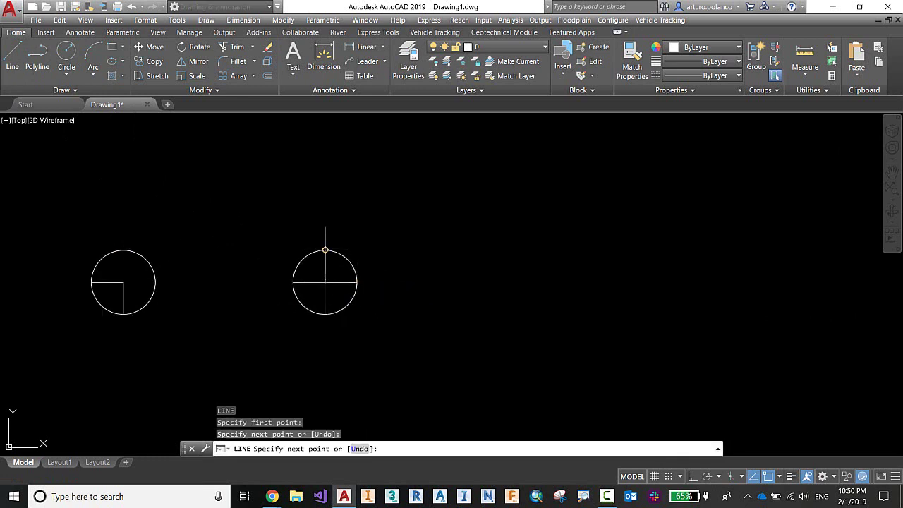
click(325, 250)
key(Return)
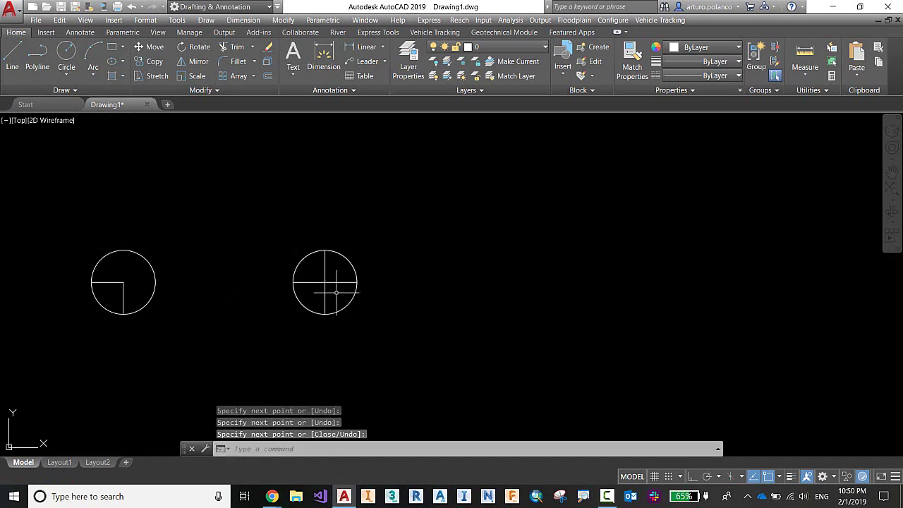
key(Escape)
Step: Draw a third circle with a radius of 0.5 to the right of the crossed circle, level with it
scroll(345, 288, down, 2)
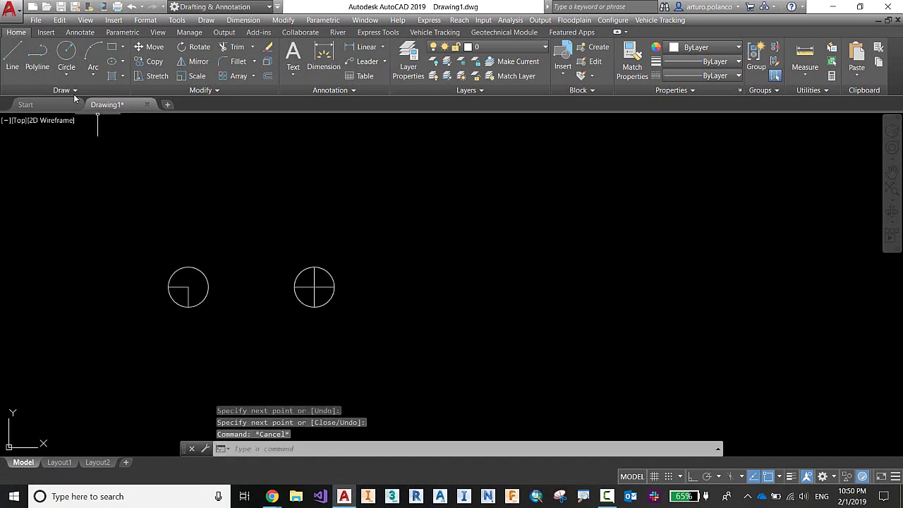
click(13, 58)
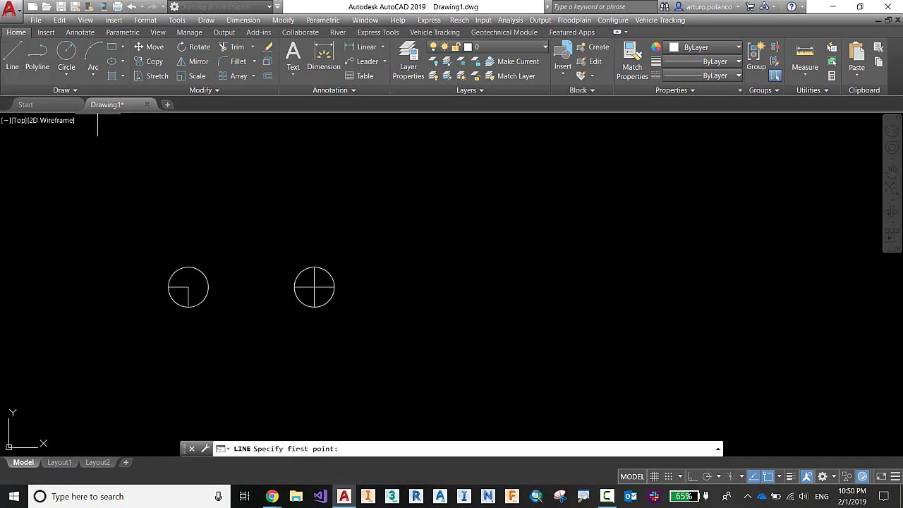
click(66, 56)
click(417, 287)
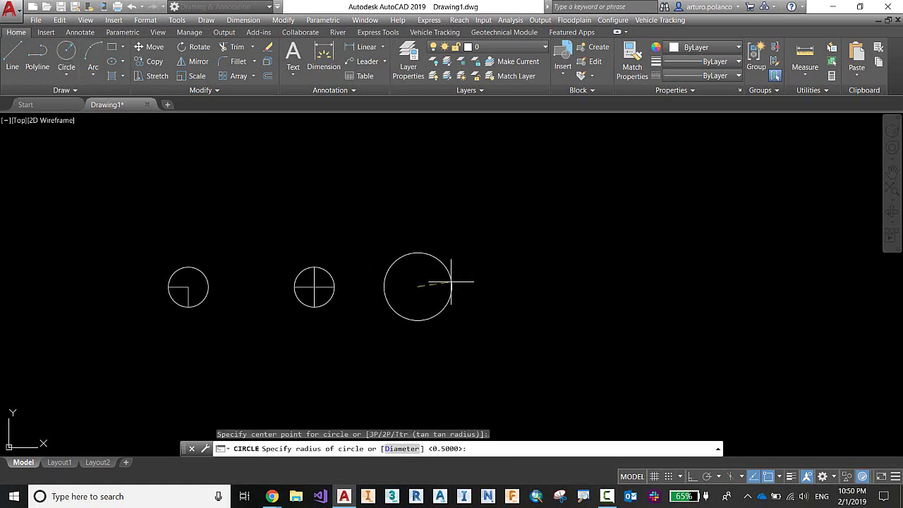
text(.)
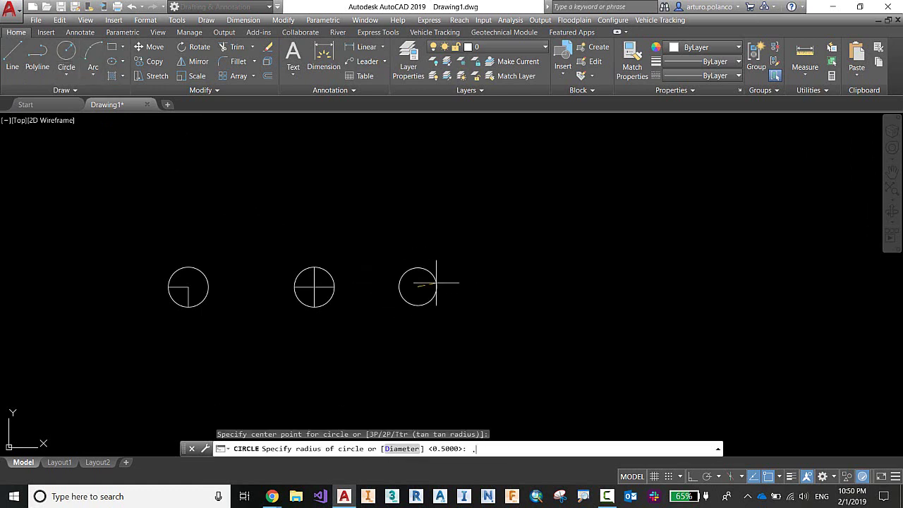
text(5)
key(Return)
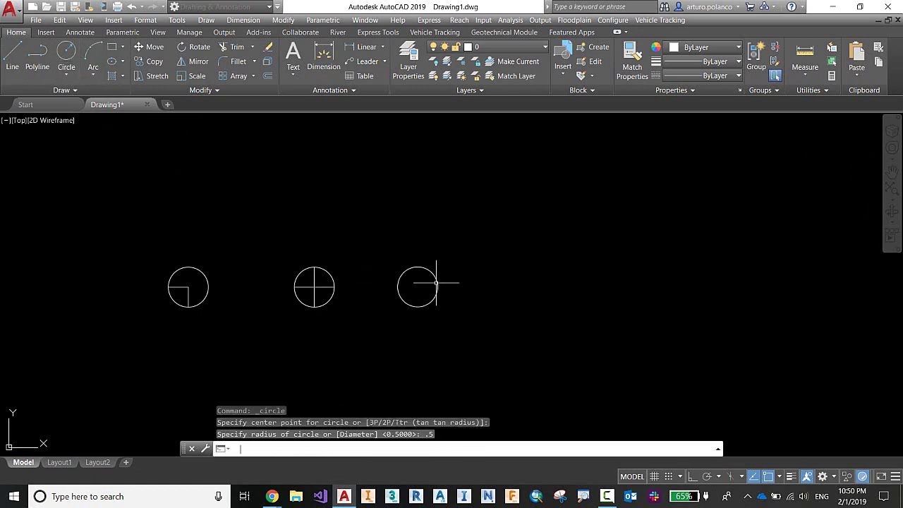
Step: Draw a 3-sided inscribed polygon centred on the third circle, with one vertex at the circle's bottom quadrant
click(70, 74)
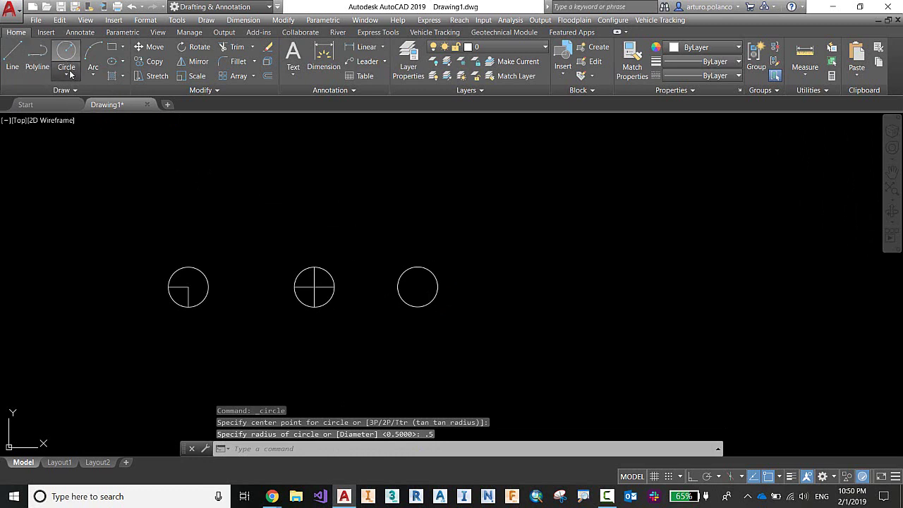
click(124, 45)
click(137, 89)
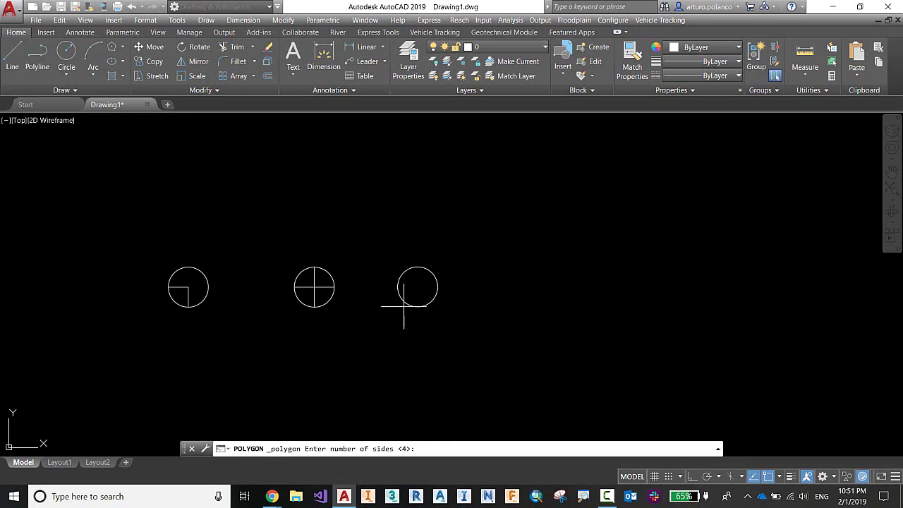
text(3)
key(Return)
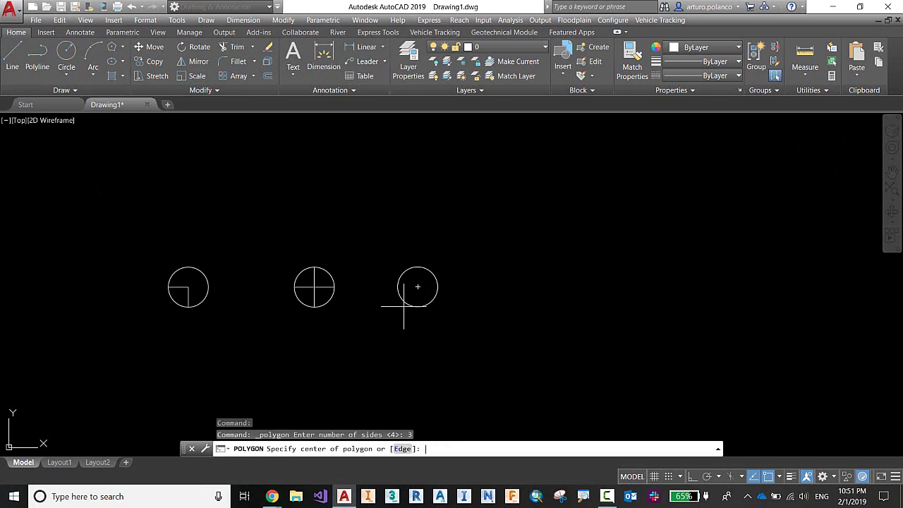
scroll(420, 293, up, 2)
shift+right_click(414, 281)
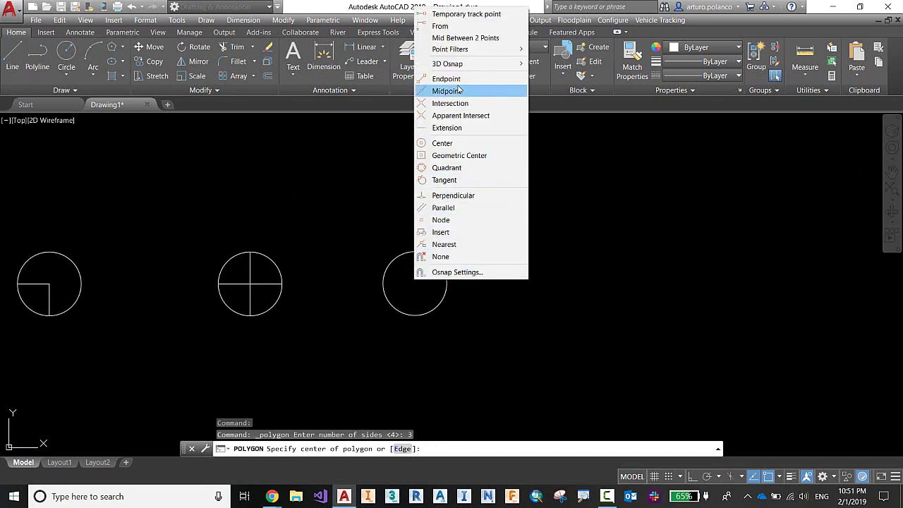
click(445, 143)
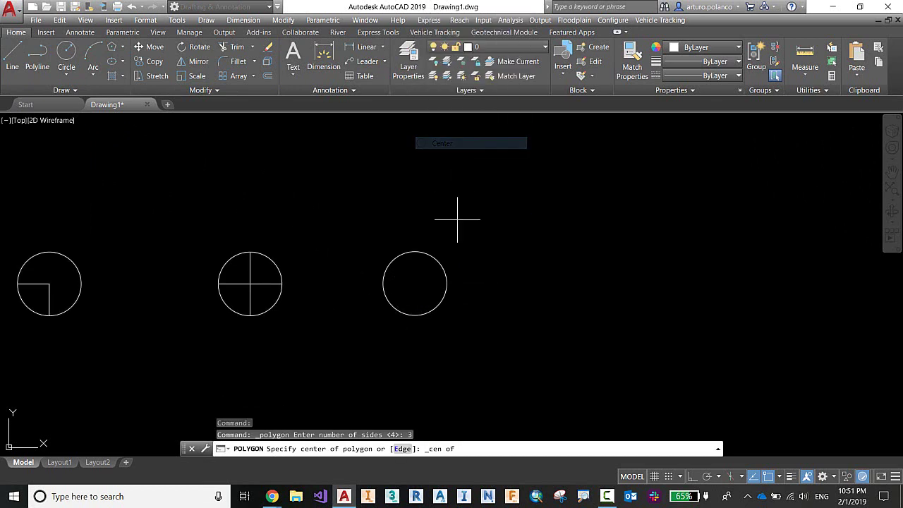
click(429, 248)
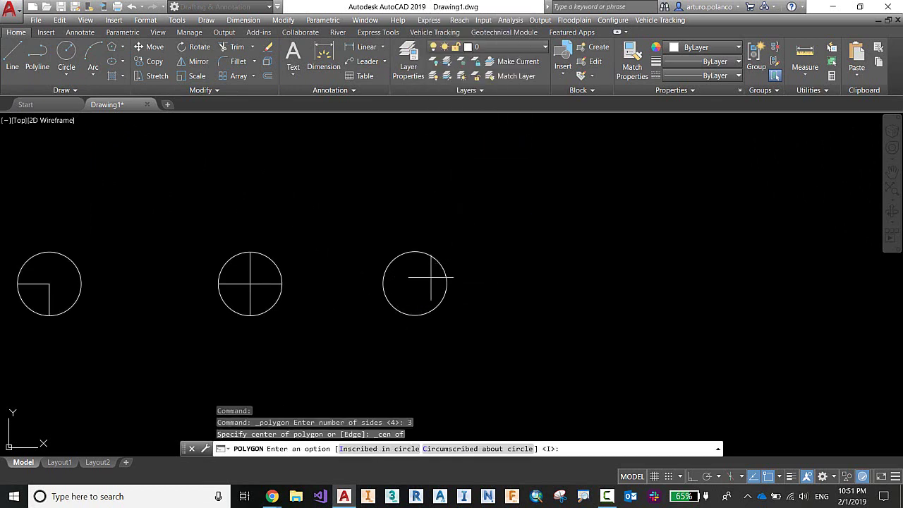
click(401, 449)
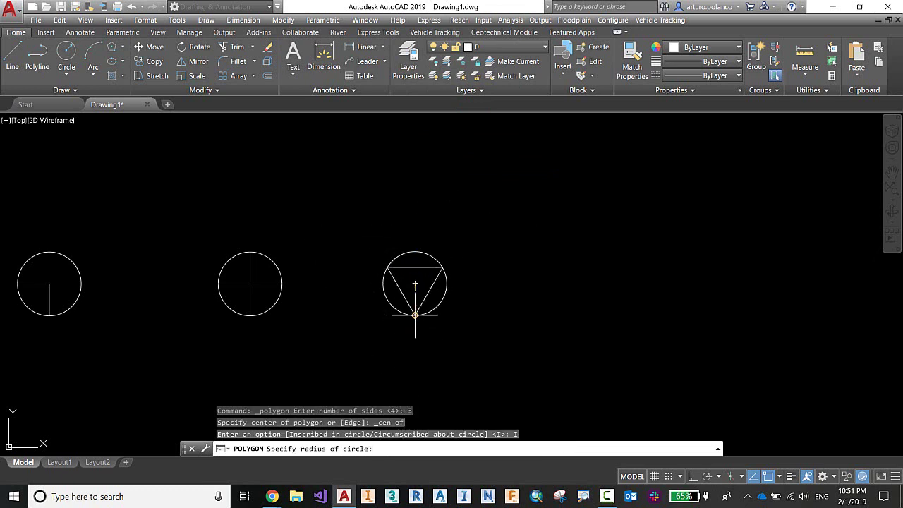
click(415, 315)
scroll(483, 307, down, 2)
key(Escape)
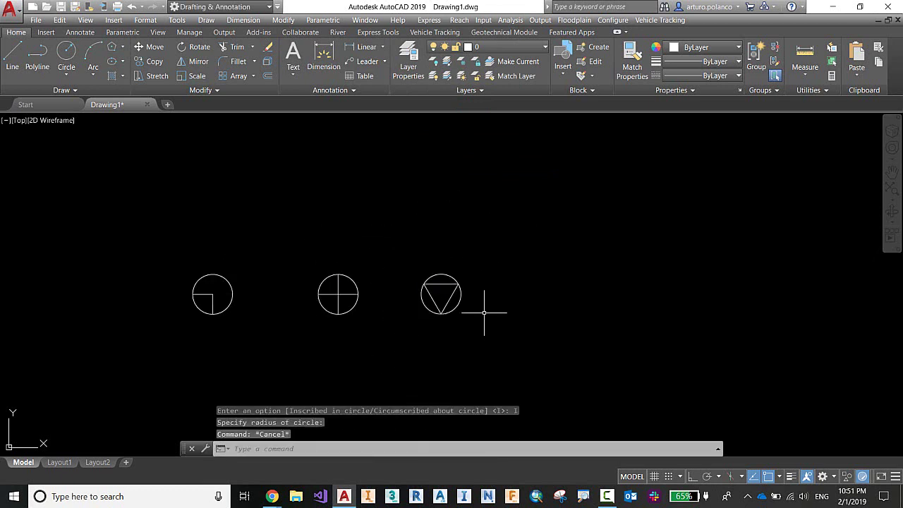
key(Escape)
Step: Start a block definition named 1 and select the first circle with its two inner lines as its objects
mouse_move(466, 307)
middle_down()
mouse_move(475, 306)
mouse_move(398, 339)
mouse_move(407, 318)
middle_up()
scroll(382, 329, up, 2)
scroll(374, 315, down, 2)
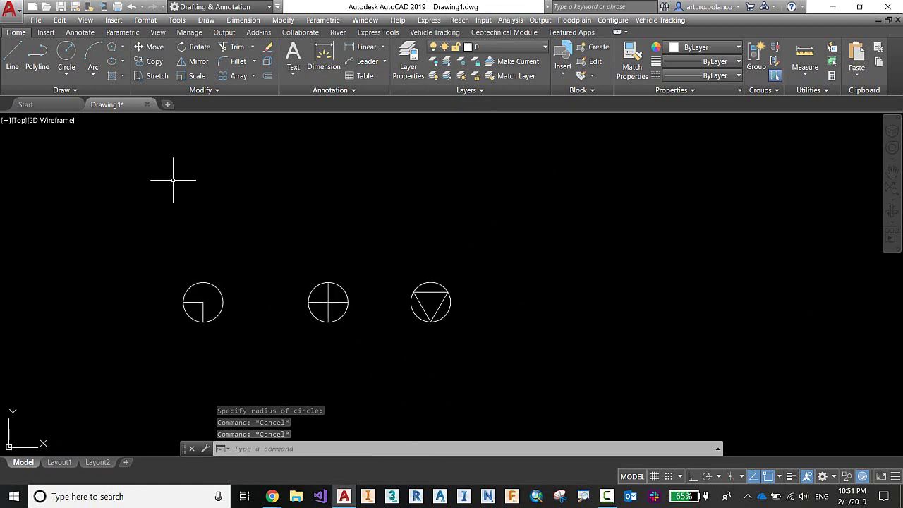
click(46, 33)
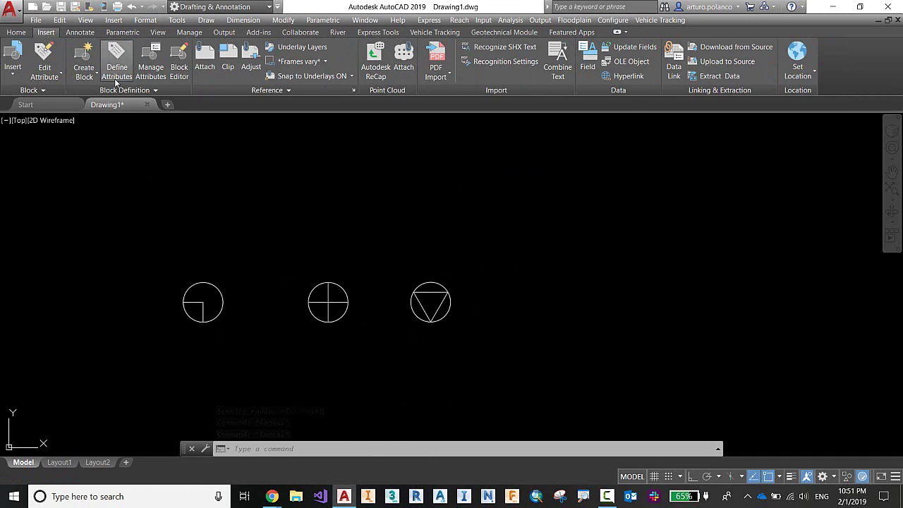
click(84, 73)
click(98, 91)
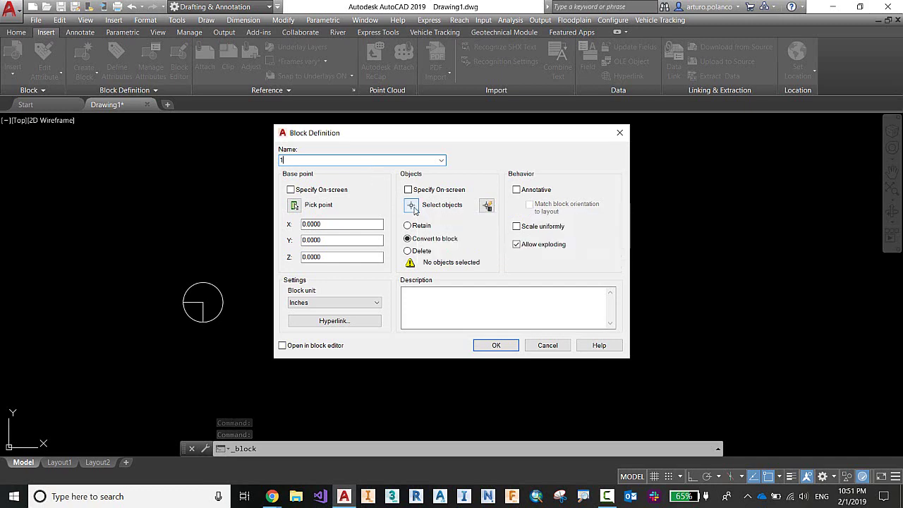
click(414, 209)
click(242, 328)
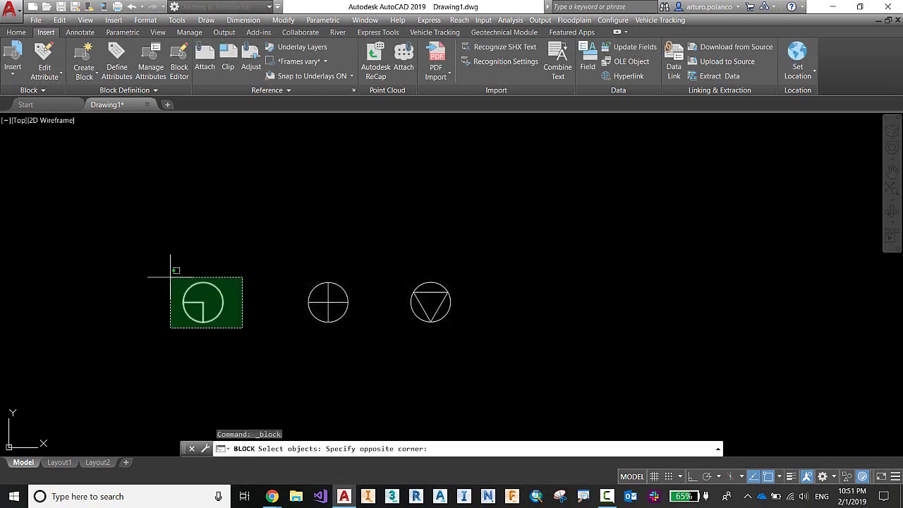
click(170, 277)
key(Return)
Step: Set the block's base point at the first circle's centre and save it, redefining the existing block 1
click(298, 205)
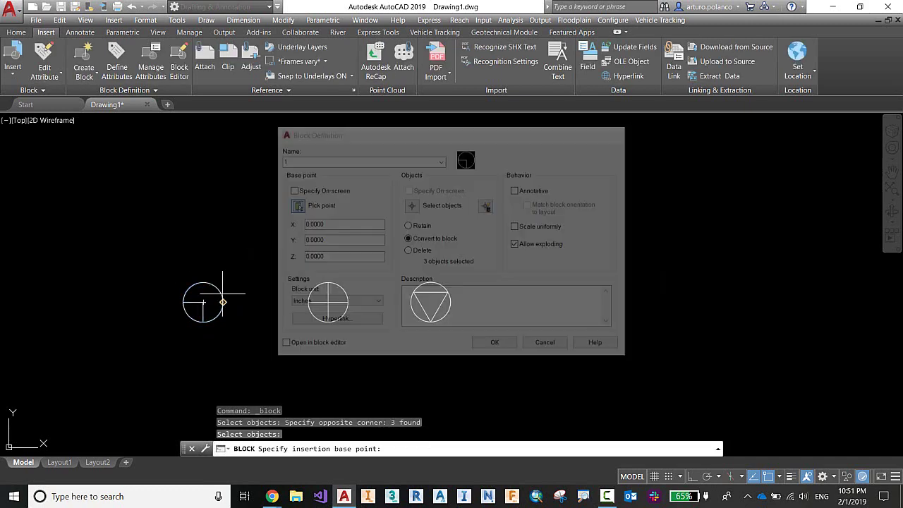
click(203, 301)
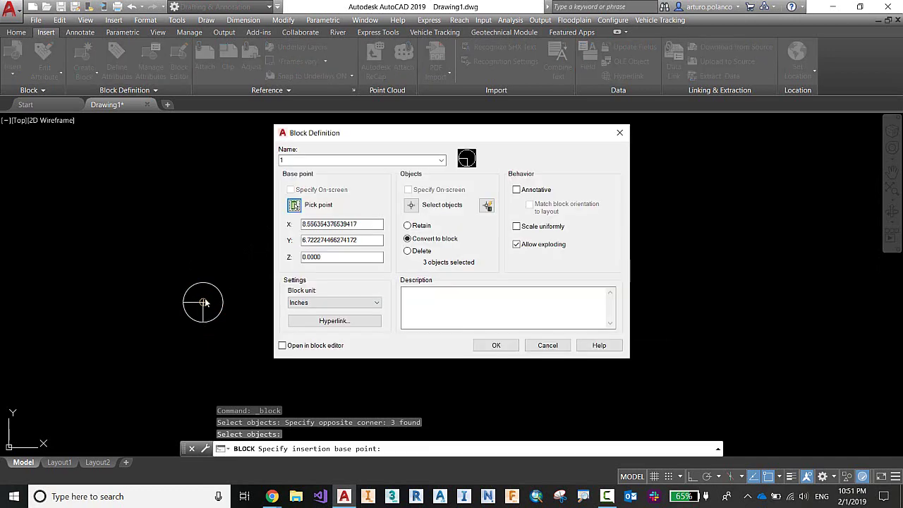
click(495, 345)
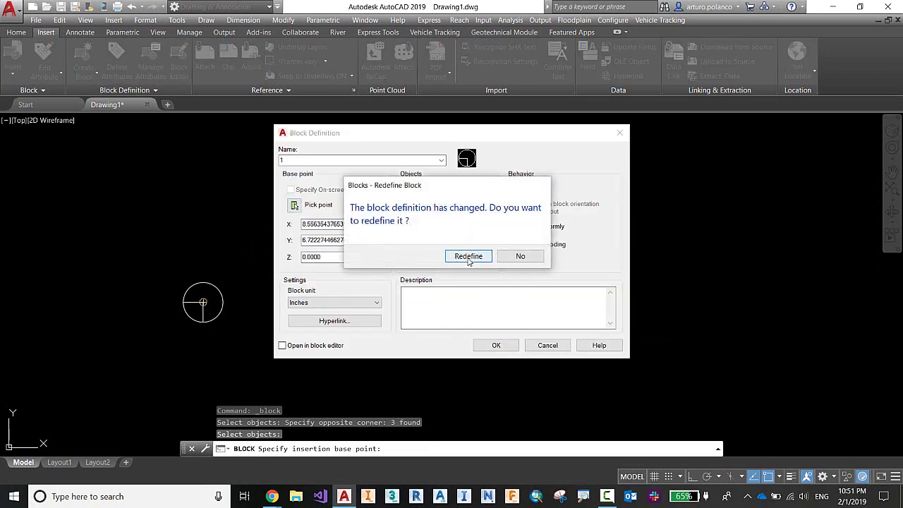
click(468, 257)
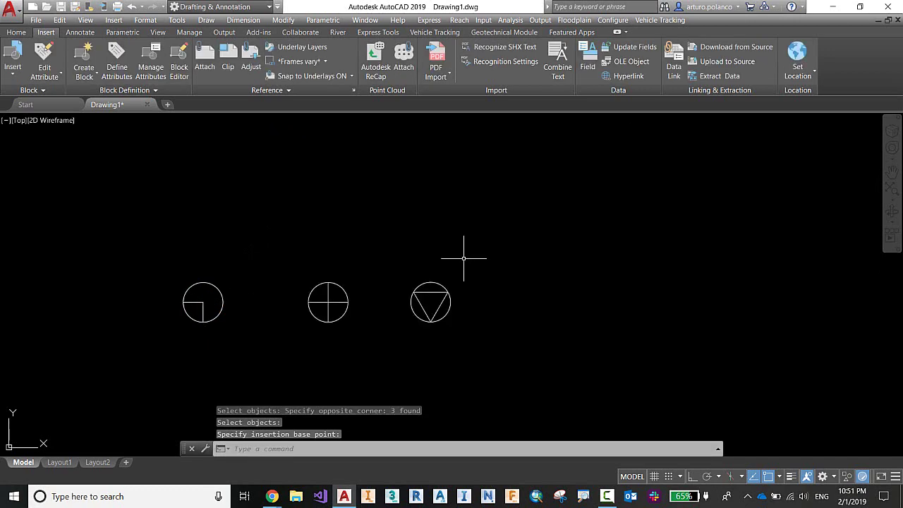
Step: Start a block definition named 2 and select the middle circle with its crossing lines as its objects
click(85, 77)
click(108, 103)
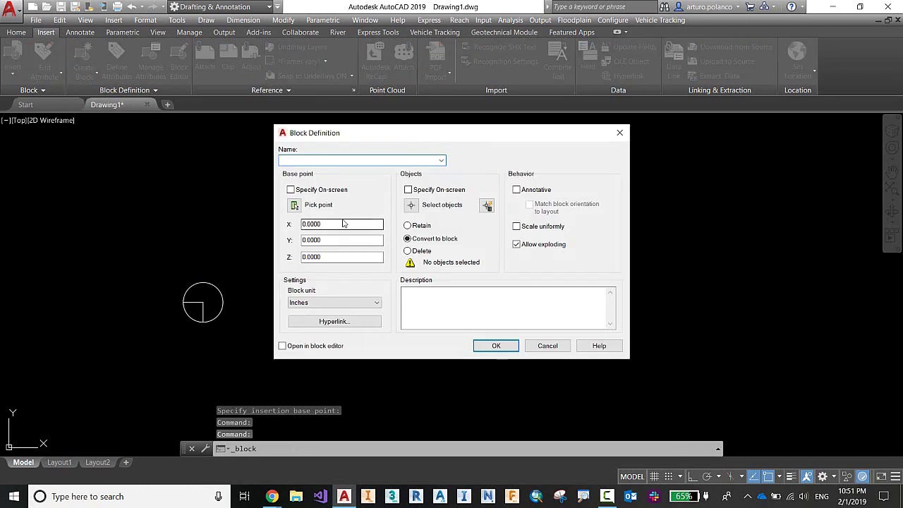
click(411, 205)
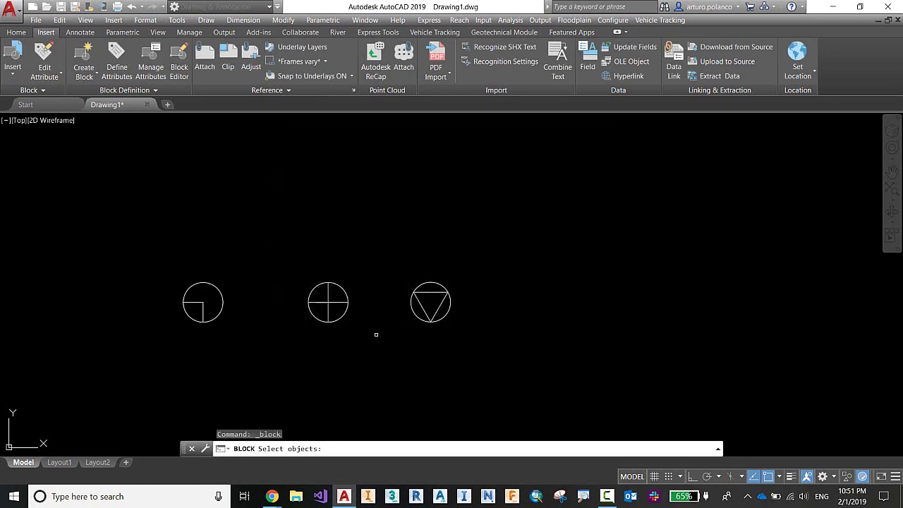
click(379, 333)
click(303, 270)
key(Return)
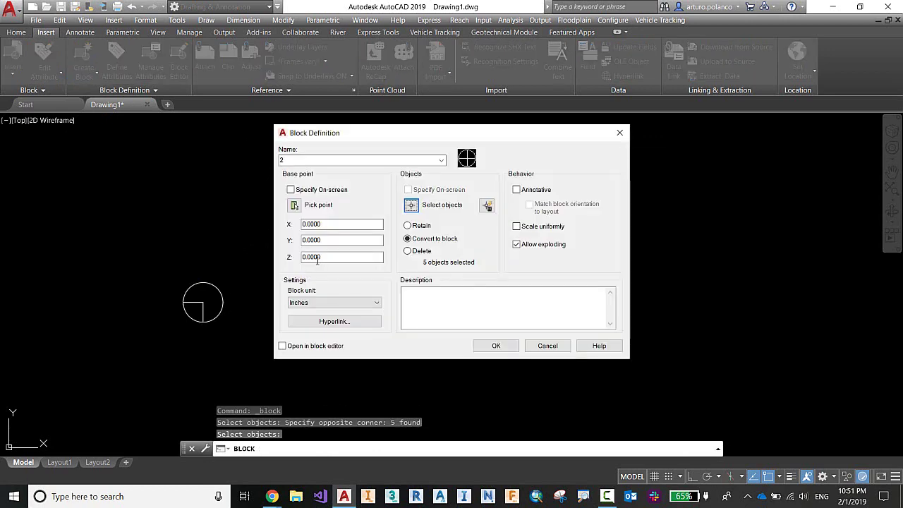
Step: Set the block's base point at the crossed circle's centre and save it, redefining the existing block 2
click(299, 205)
click(328, 302)
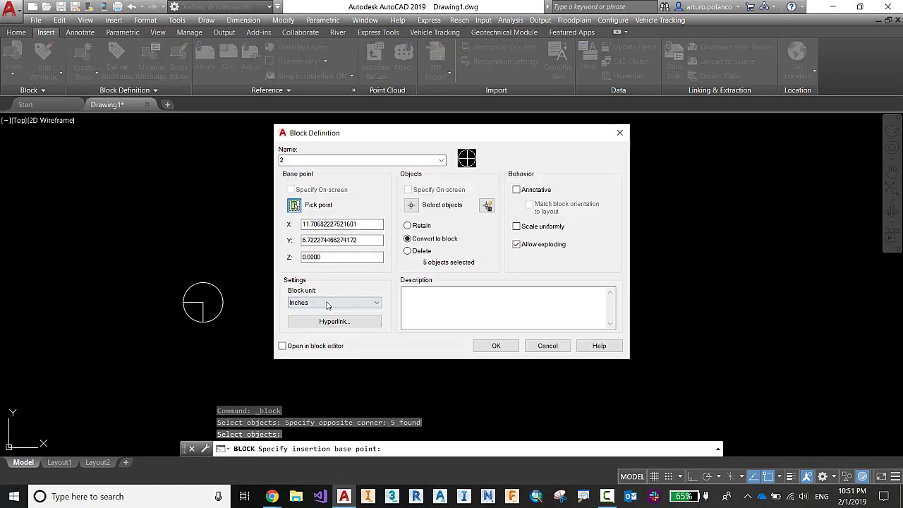
click(495, 346)
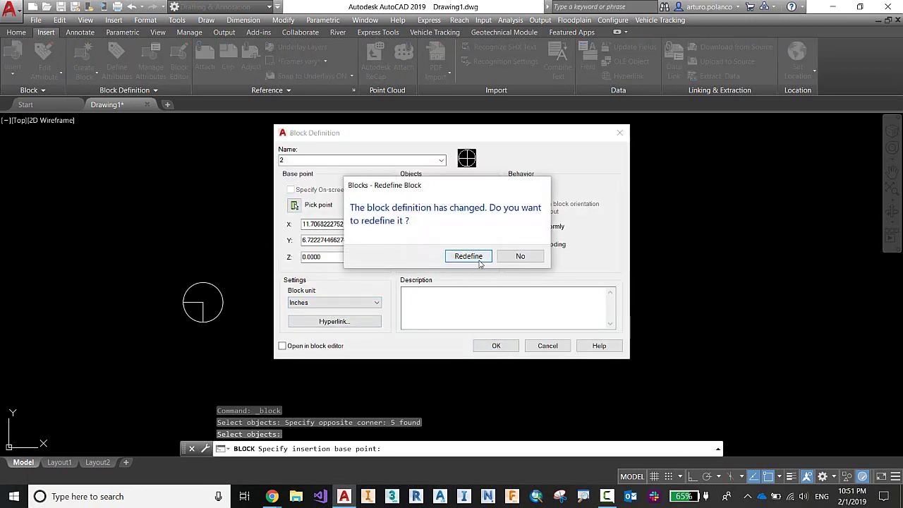
click(479, 259)
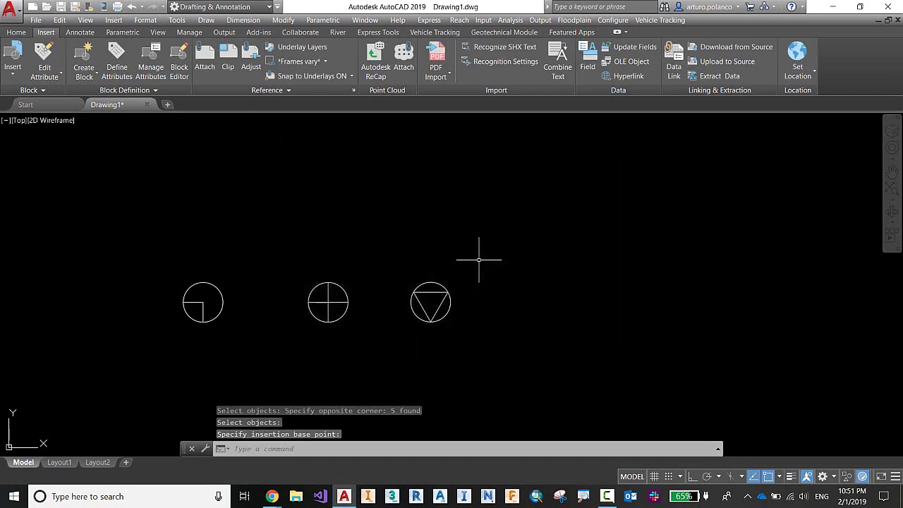
Step: Start a block definition named 3 and select the third circle with its inner triangle as its objects
click(93, 75)
click(102, 93)
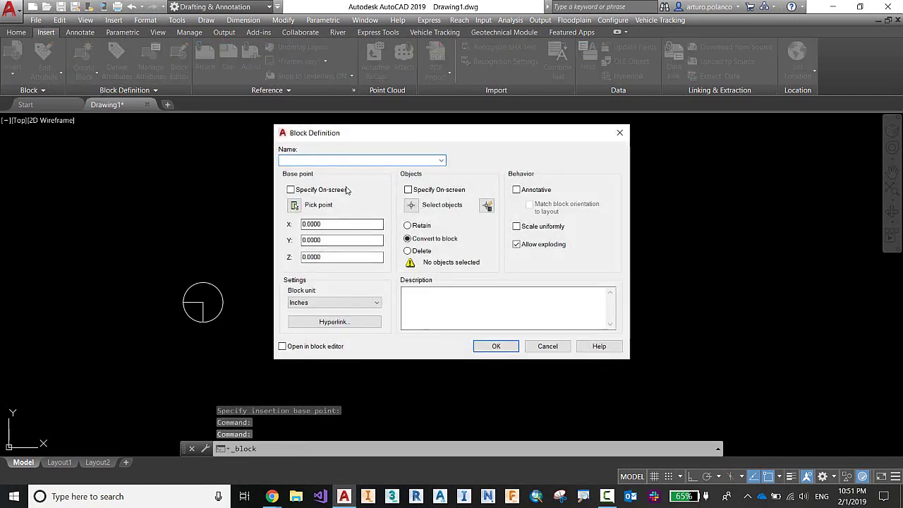
text(23)
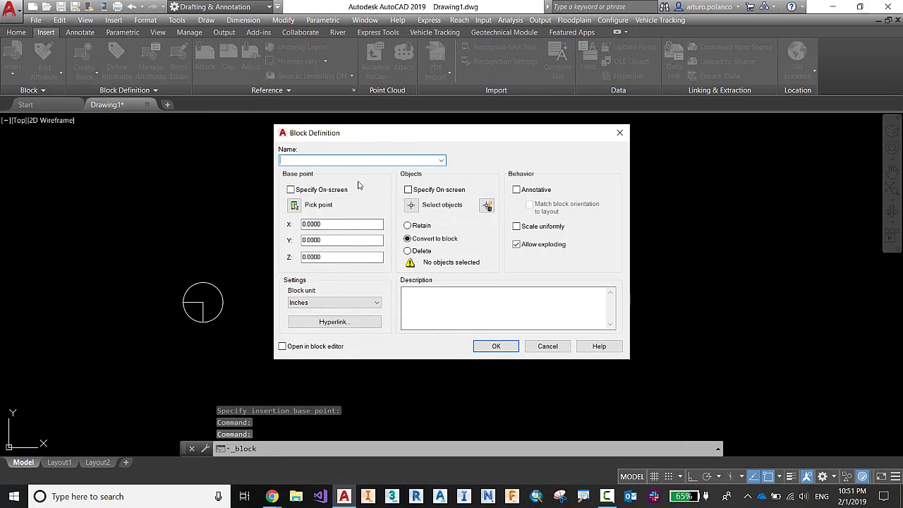
click(411, 204)
click(463, 336)
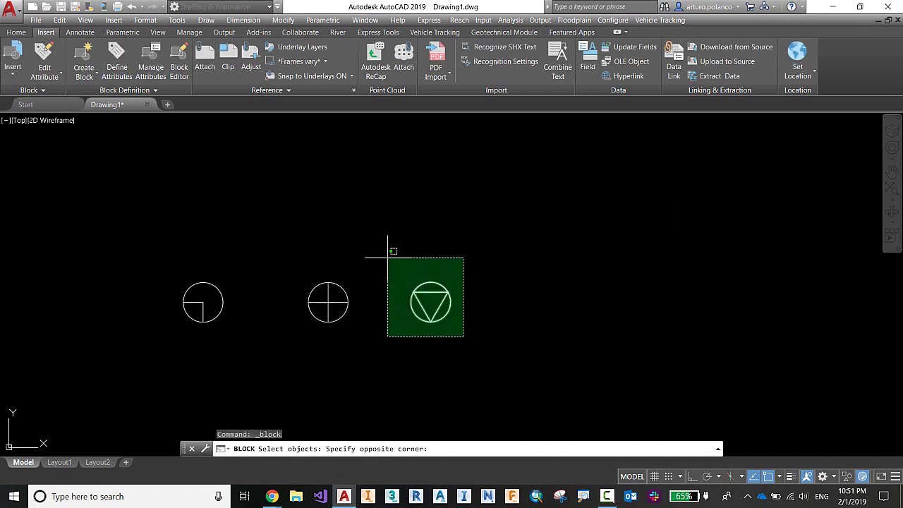
click(387, 257)
key(Return)
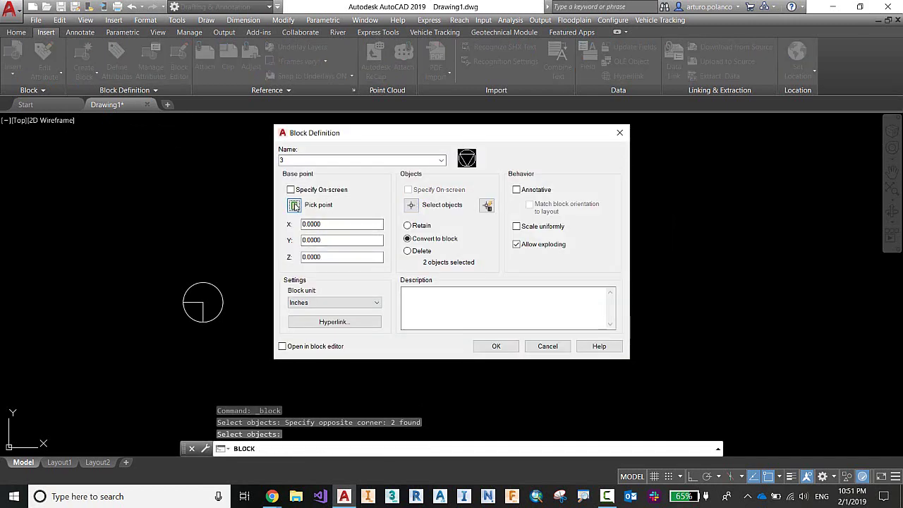
Step: Set the block's base point at the third circle's centre with a Center snap and save block 3
click(294, 206)
shift+right_click(431, 293)
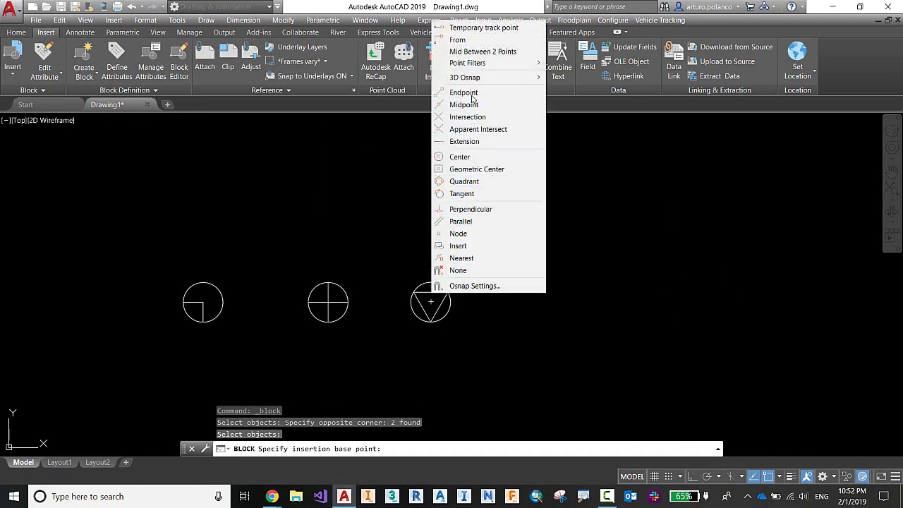
click(466, 157)
click(447, 296)
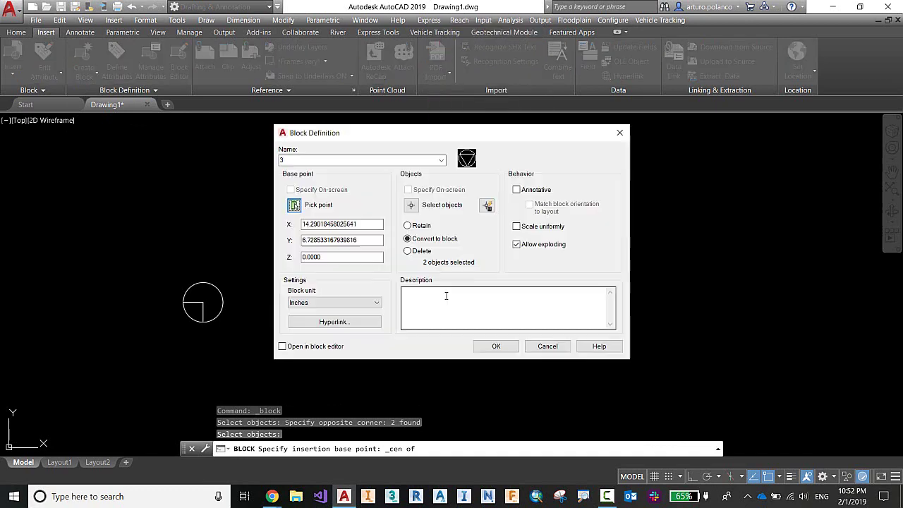
click(493, 345)
Step: Insert one copy each of blocks 1, 2 and 3 in a row above the original symbols
scroll(429, 296, down, 5)
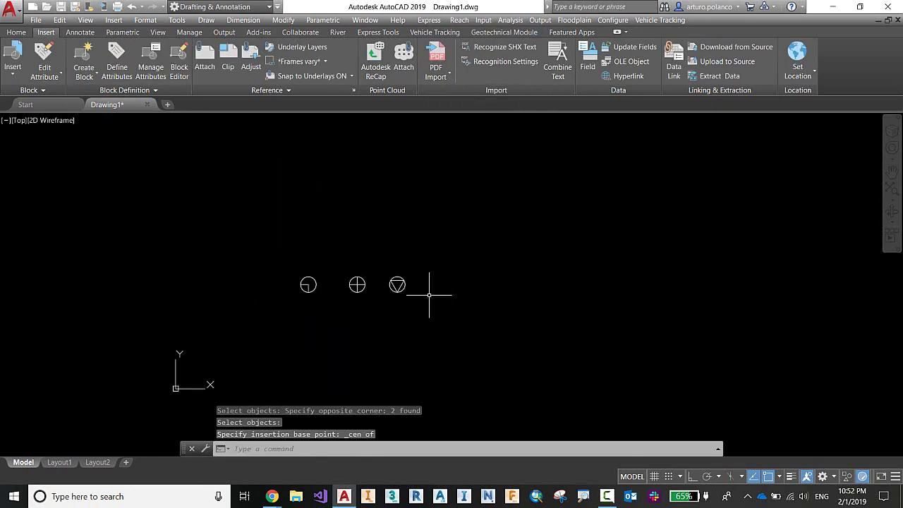
click(13, 62)
click(40, 129)
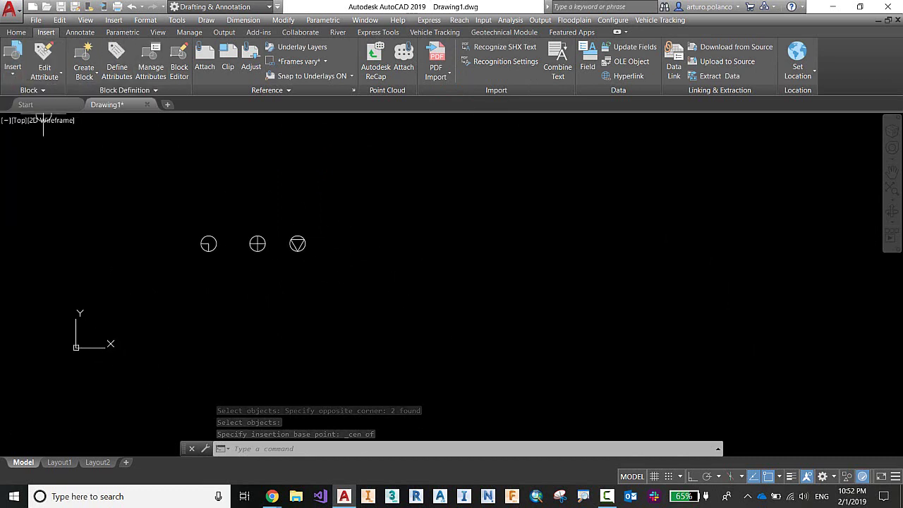
click(215, 192)
click(12, 60)
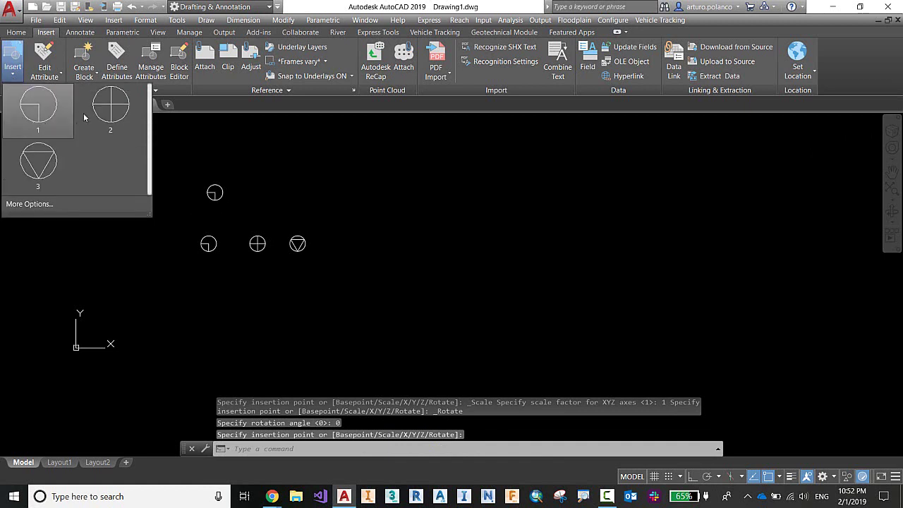
click(101, 105)
click(254, 193)
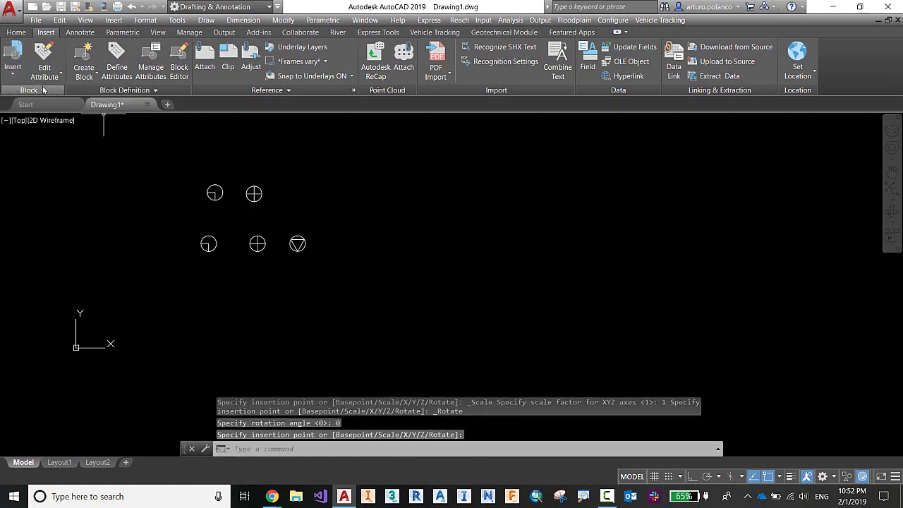
click(13, 62)
click(32, 159)
click(292, 195)
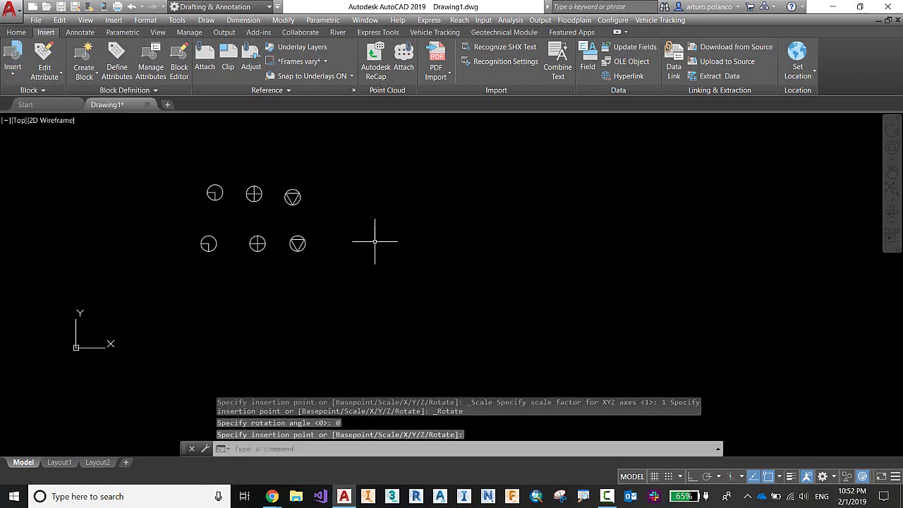
Step: Insert an empty Standard-style table with 3 columns and three rows under the title row, to the right of the symbols
mouse_move(376, 242)
middle_down()
mouse_move(307, 228)
mouse_move(262, 231)
middle_up()
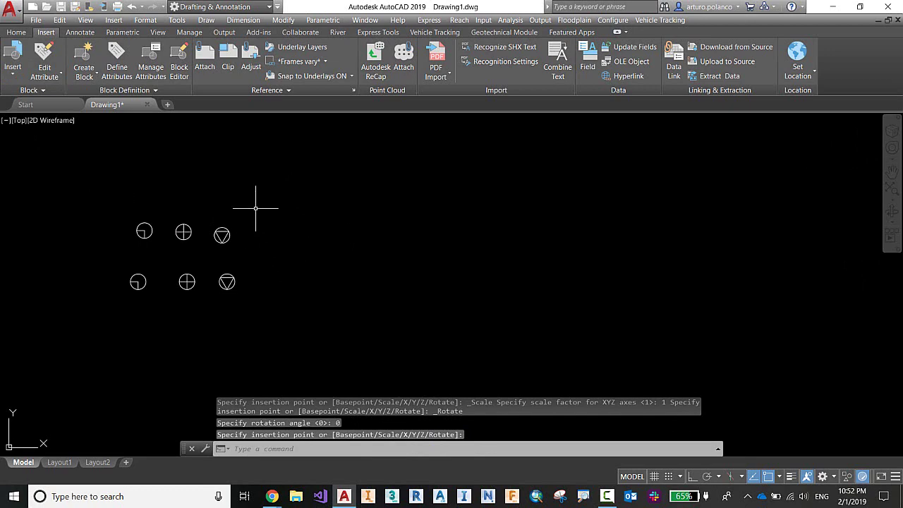
scroll(141, 60, up, 1)
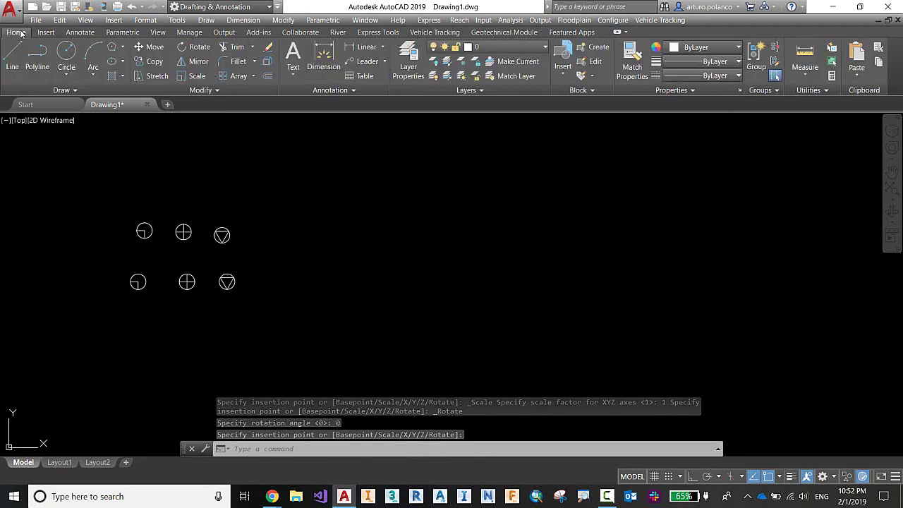
click(370, 77)
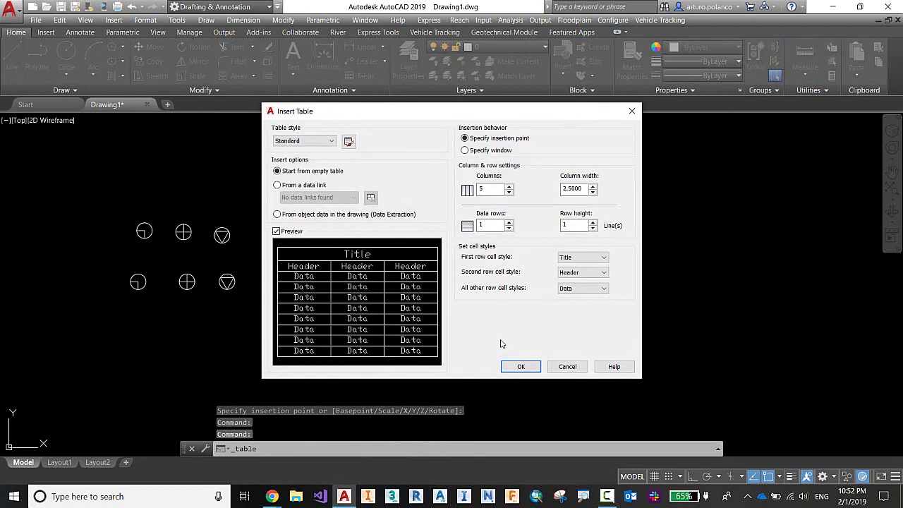
text(3)
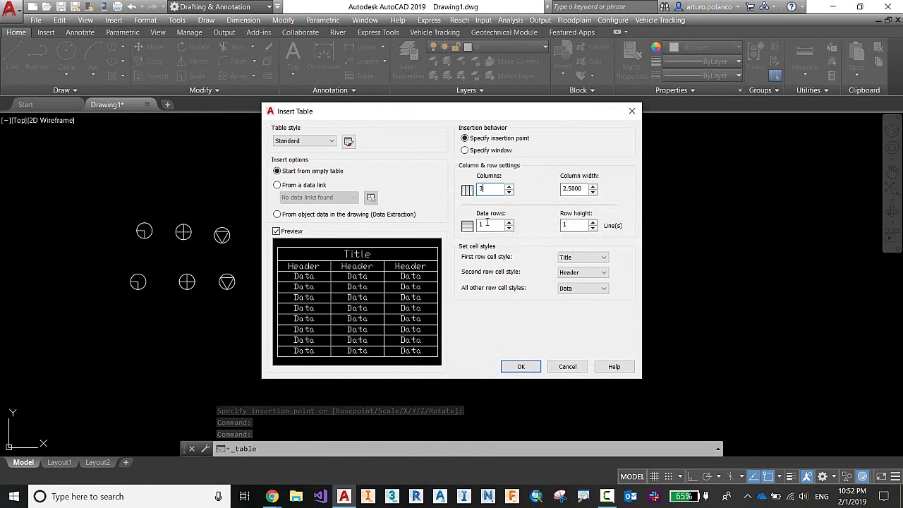
key(Tab)
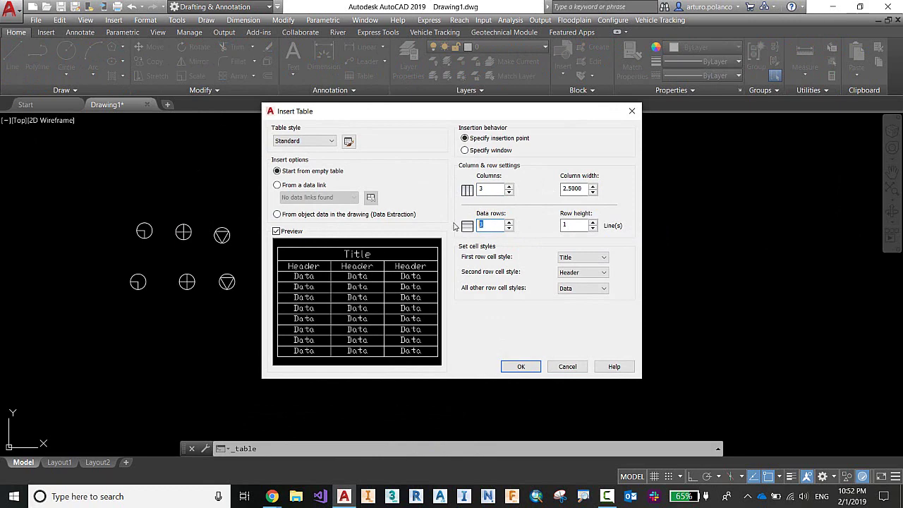
click(521, 366)
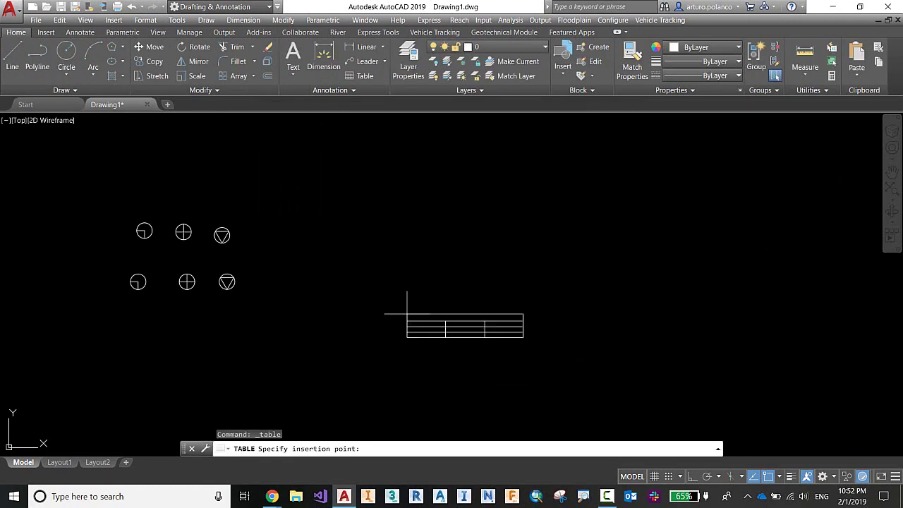
click(324, 242)
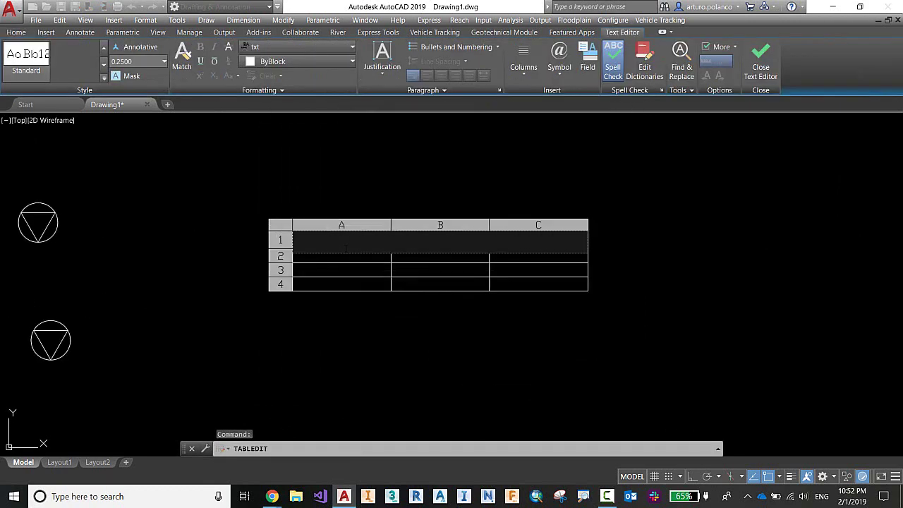
Step: Enter "tabla con bloques" in the table's title row
text(tabla con bloque)
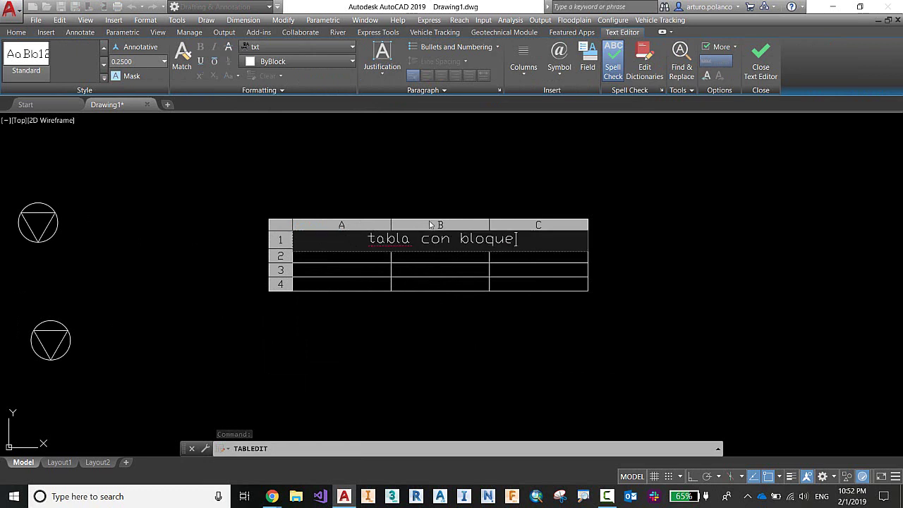
text(s)
click(406, 278)
Step: Enter 1 in cell A2 and 2 in cell A3 of the table
click(357, 257)
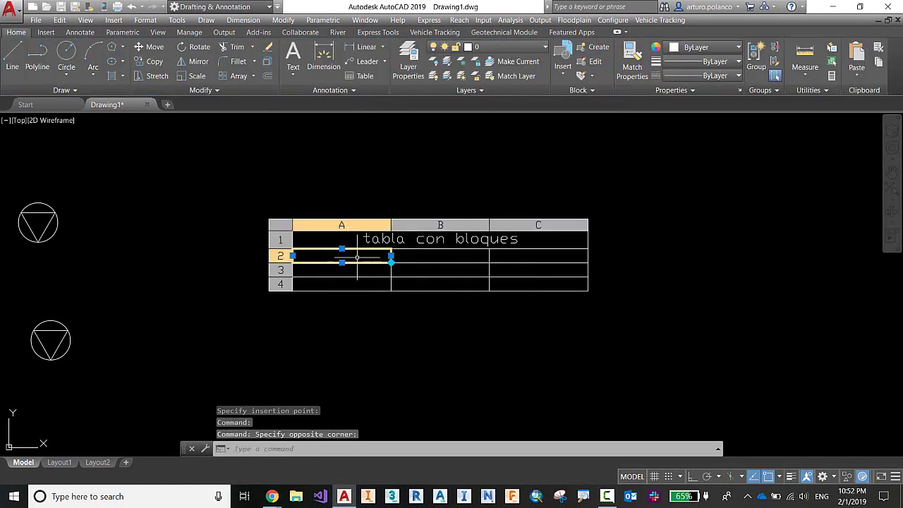
text(1)
click(354, 269)
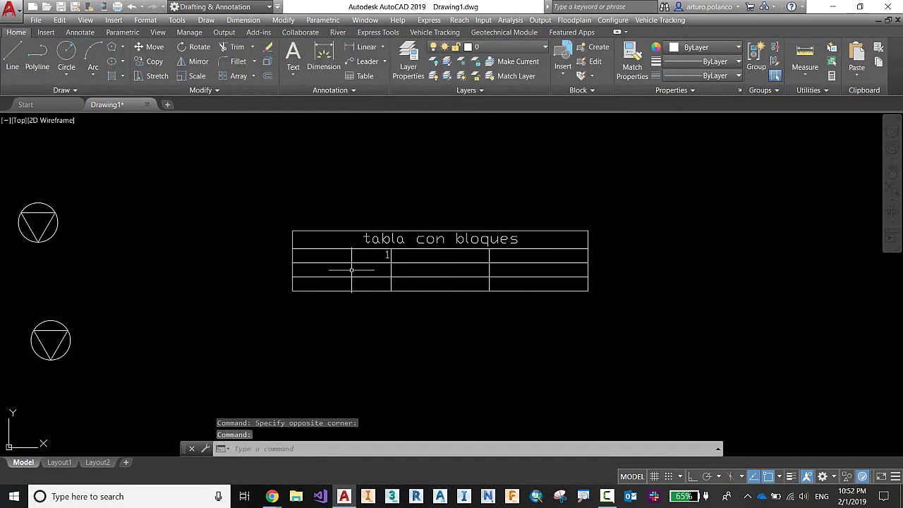
click(354, 270)
text(2)
click(358, 277)
Step: Select cells A2 and A3 and auto-fill their number series down to cell A4
click(353, 256)
click(344, 264)
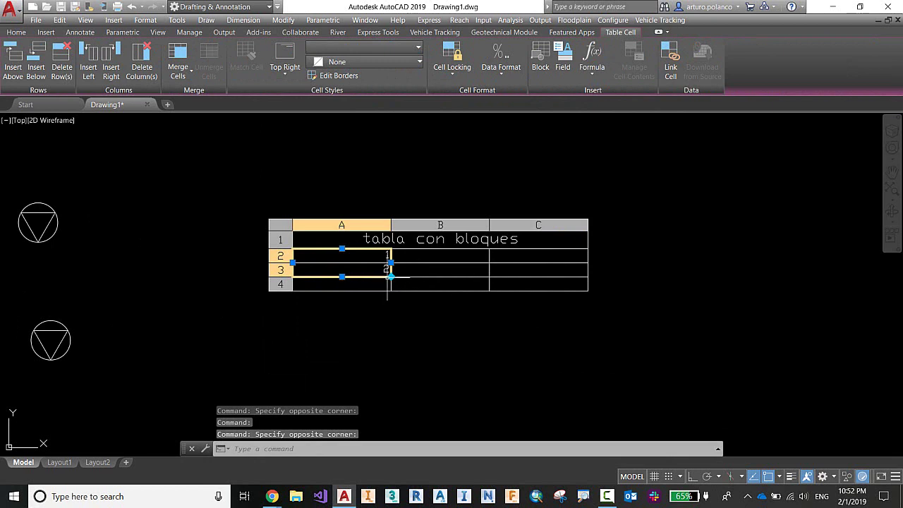
click(390, 276)
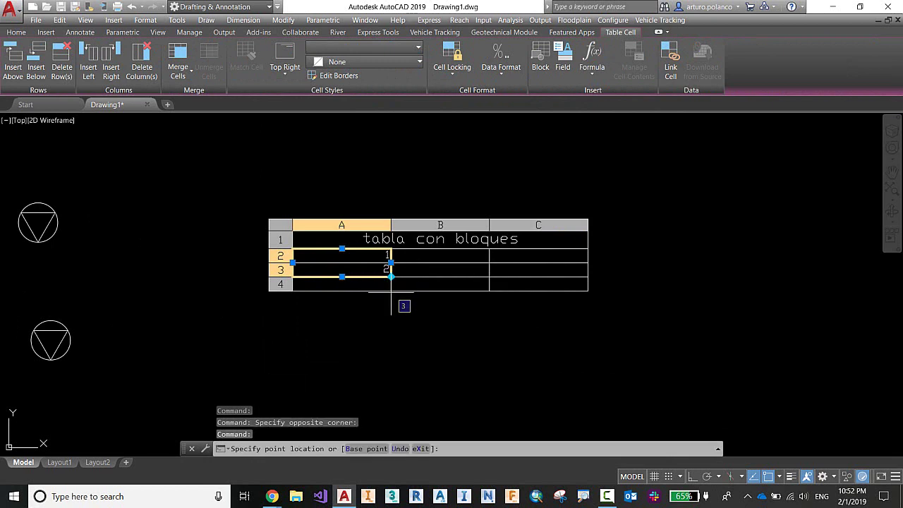
click(388, 292)
key(Escape)
key(Escape)
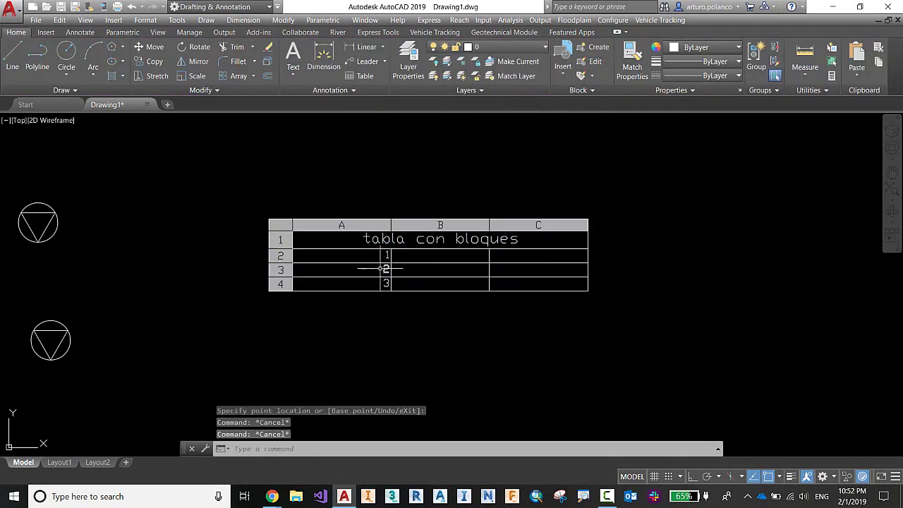
Step: Set the alignment of cells A2 to A4 to Middle Center
click(381, 257)
click(365, 287)
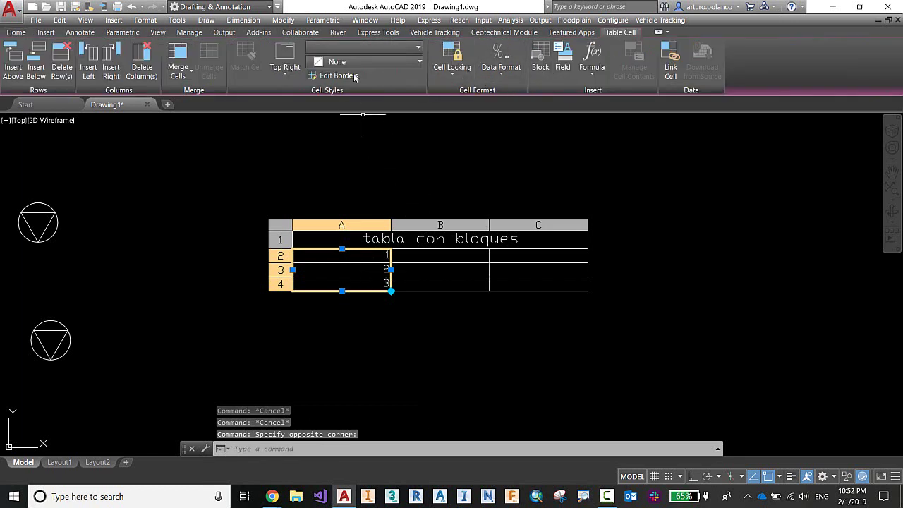
click(289, 74)
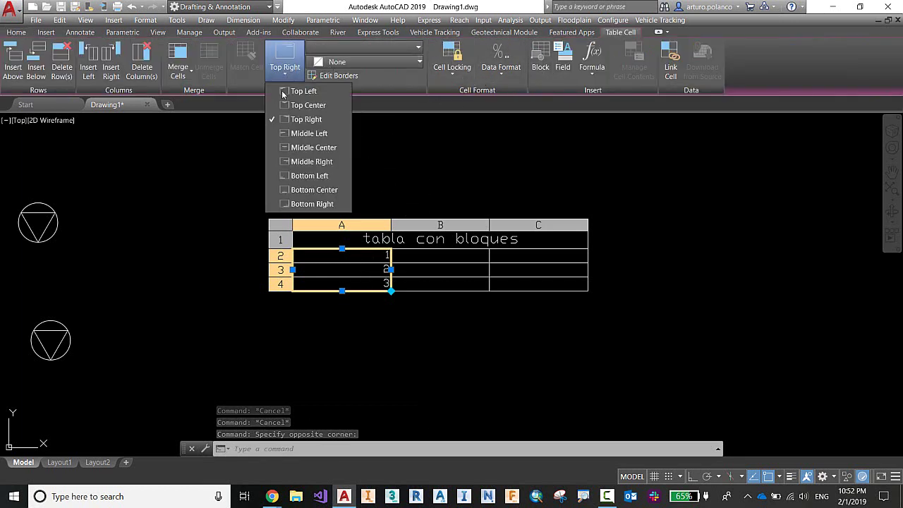
click(310, 146)
key(Escape)
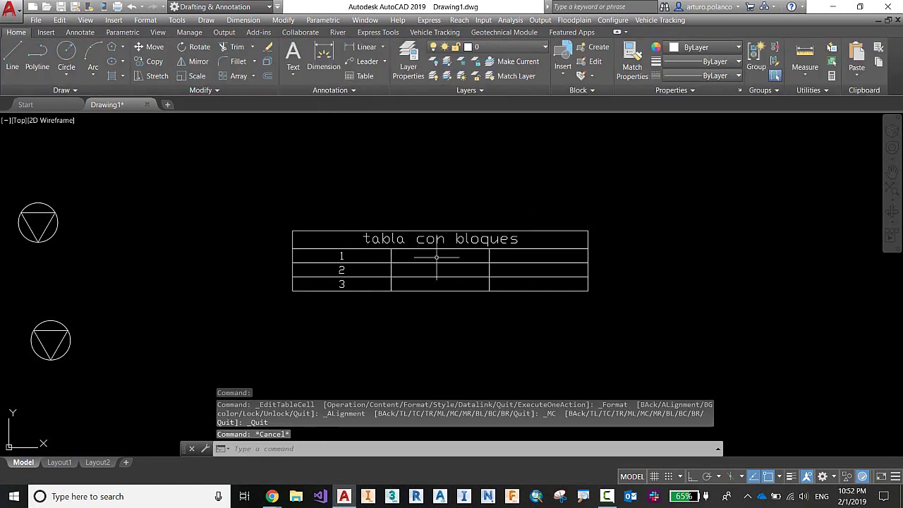
scroll(436, 256, up, 4)
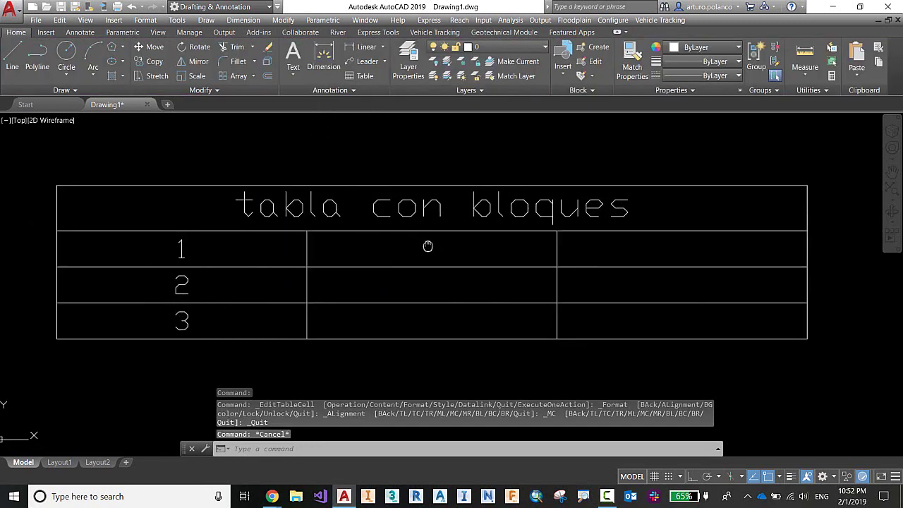
scroll(428, 254, down, 2)
click(428, 254)
key(Escape)
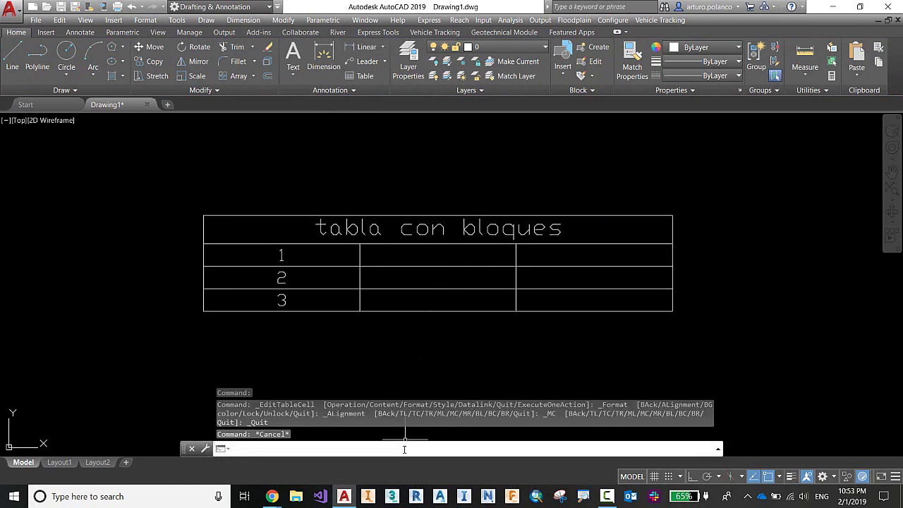
Step: Insert block 1 into table cell B2 with TINSERT, using AutoFit and Middle Center cell alignment
text(tinseer)
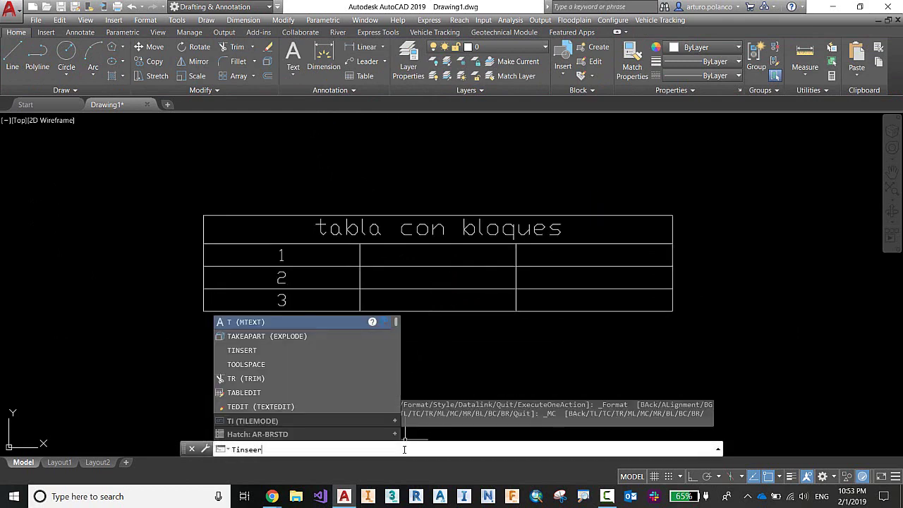
text(t)
key(BackSpace)
key(BackSpace)
text(r)
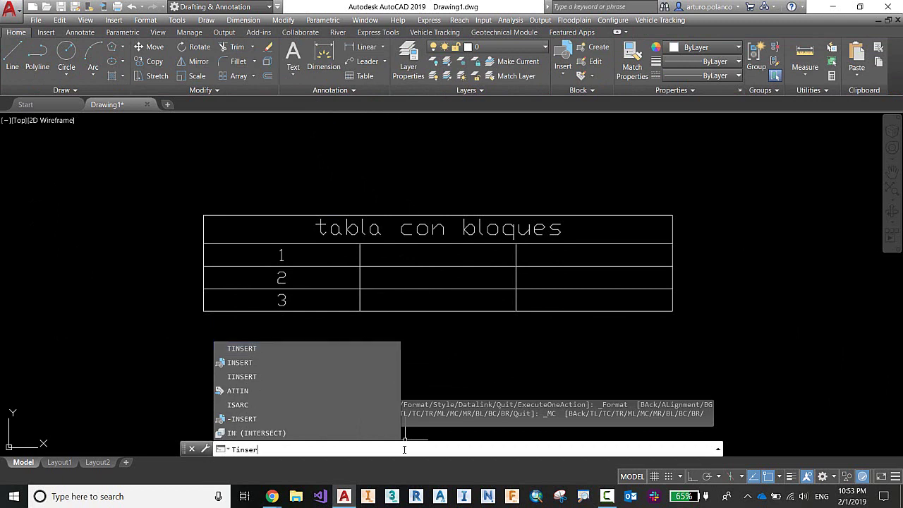
text(t)
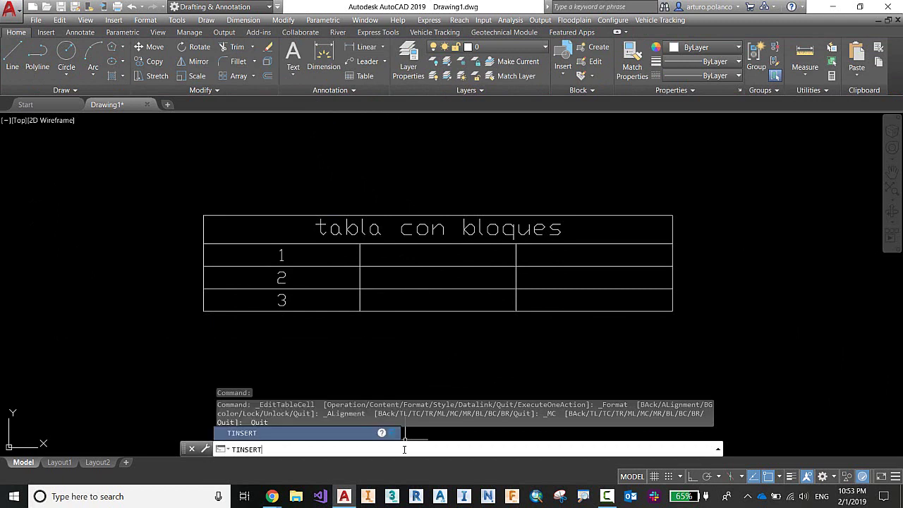
click(274, 433)
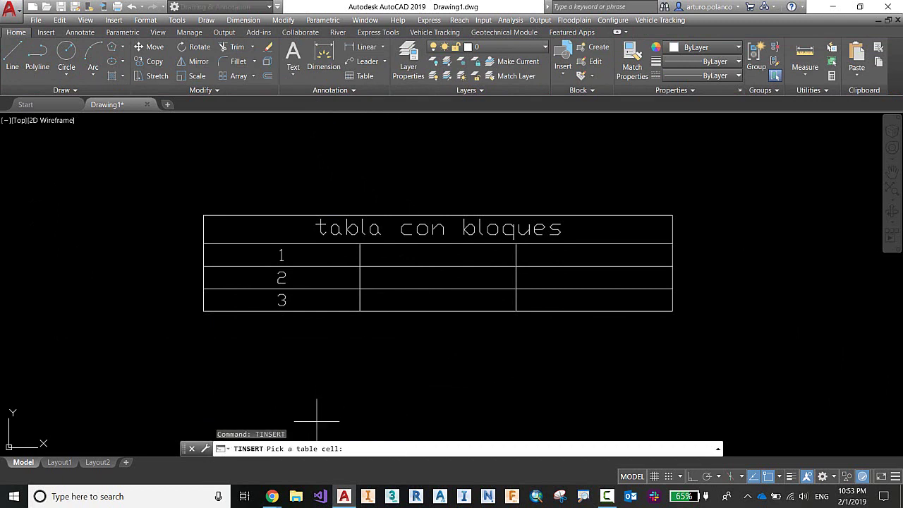
click(449, 257)
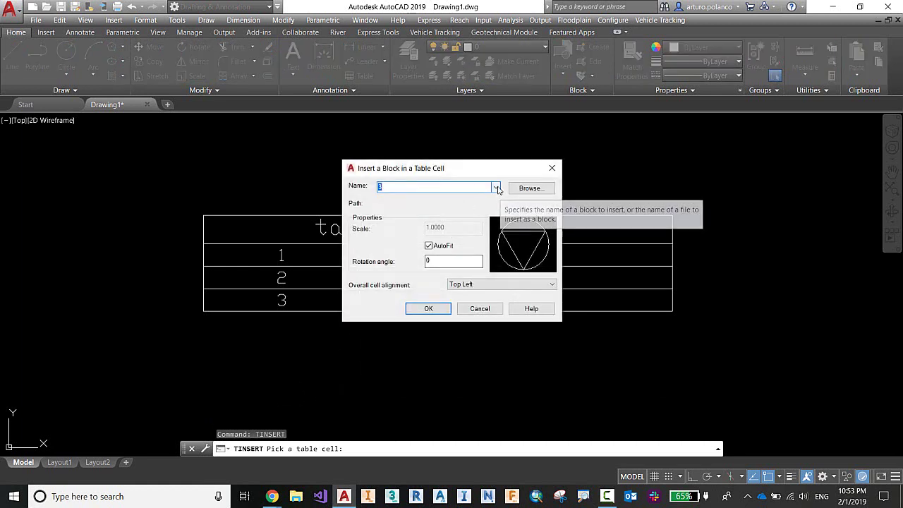
click(496, 188)
click(394, 200)
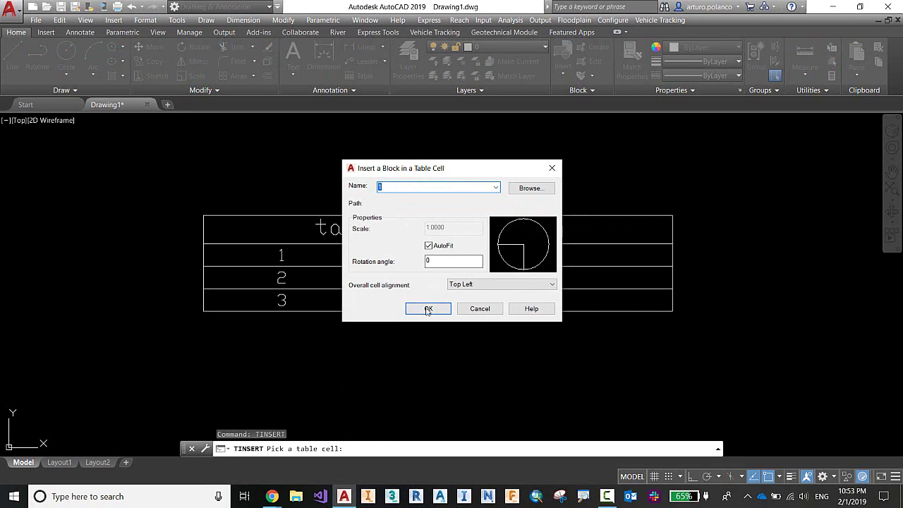
click(458, 283)
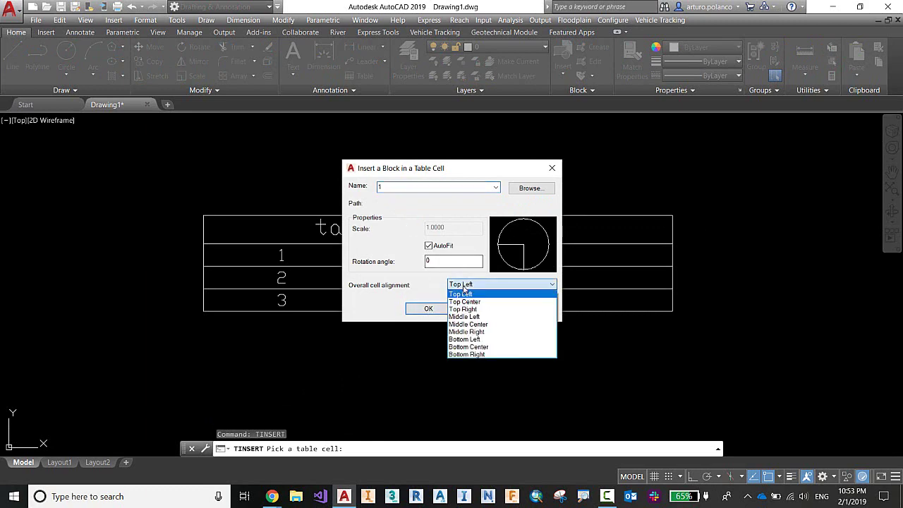
click(485, 324)
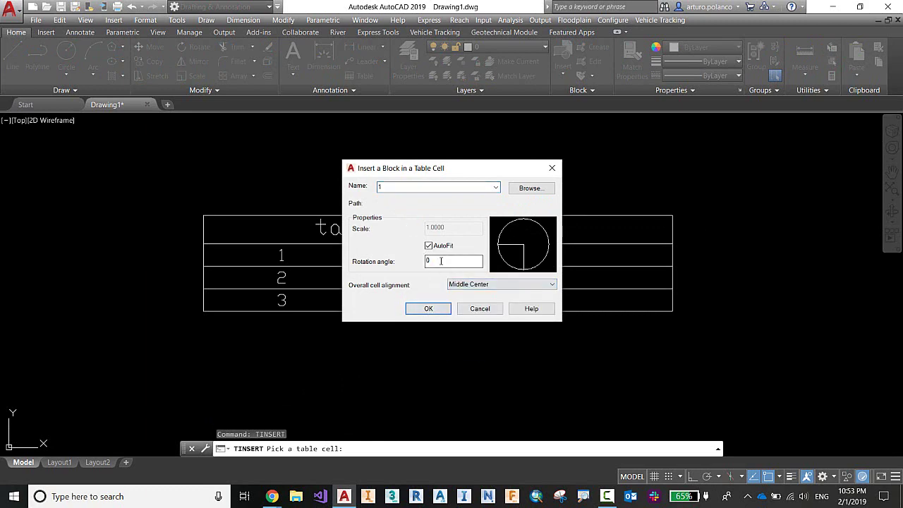
click(428, 309)
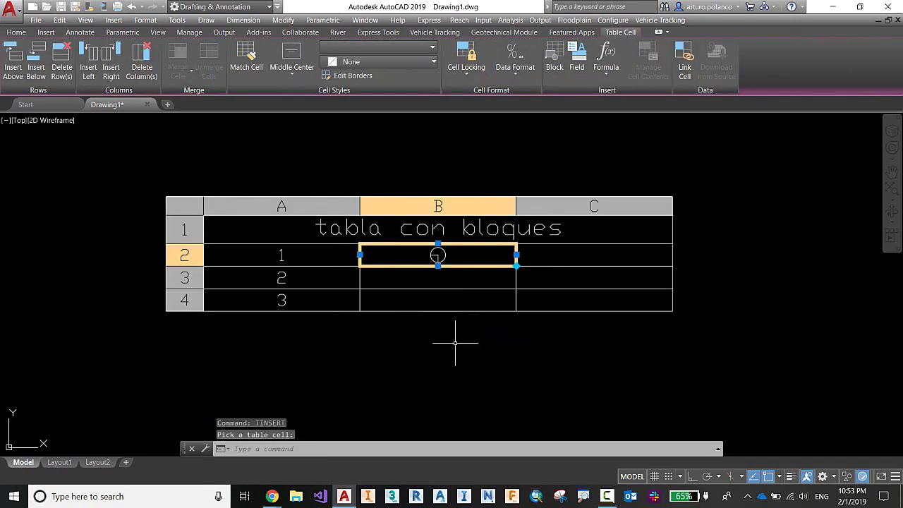
key(Escape)
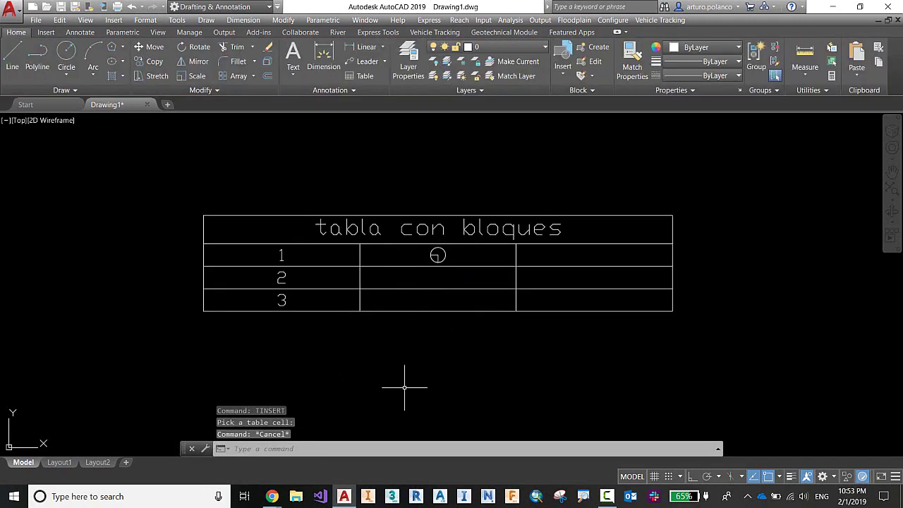
Step: Insert block 2 into table cell B3 and set the cell's alignment to Middle Center
key(Return)
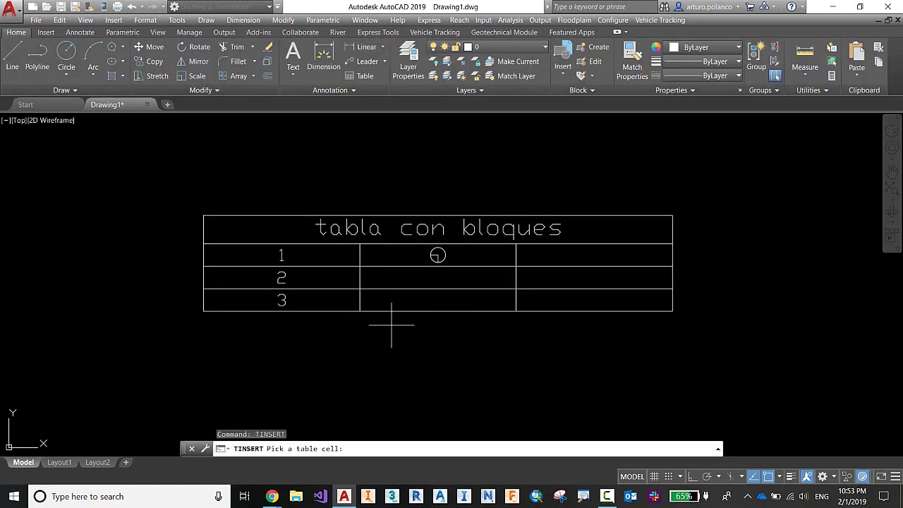
click(440, 280)
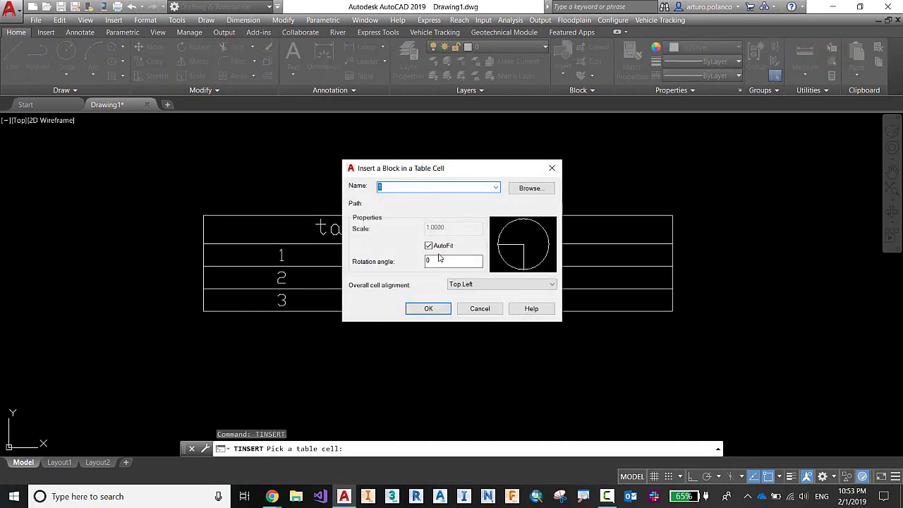
click(495, 188)
click(396, 211)
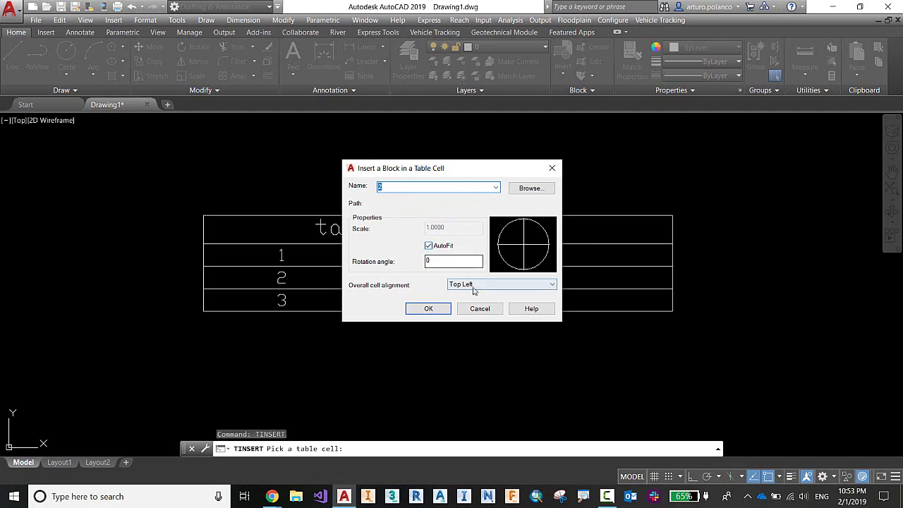
click(428, 308)
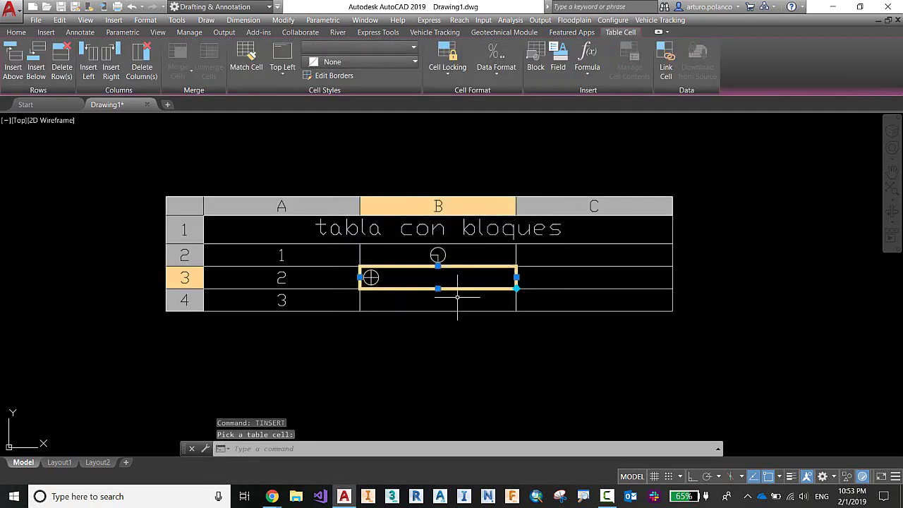
click(282, 58)
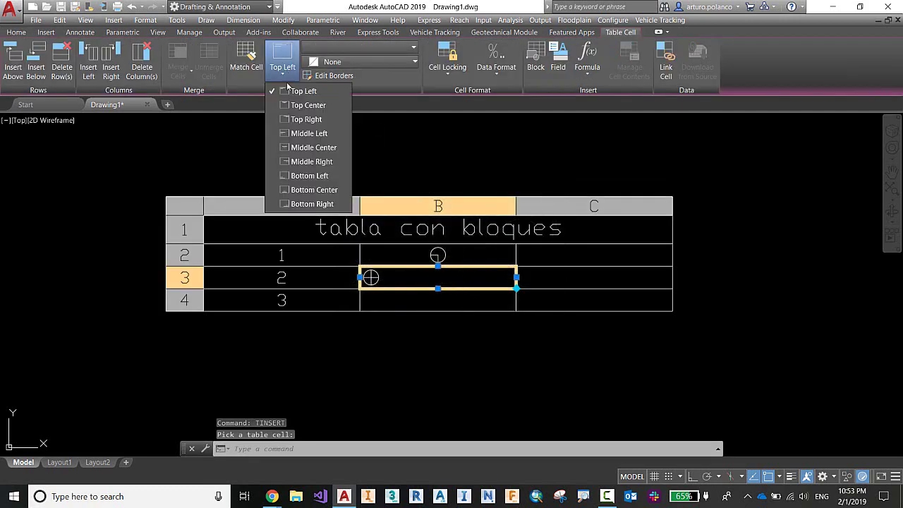
click(314, 148)
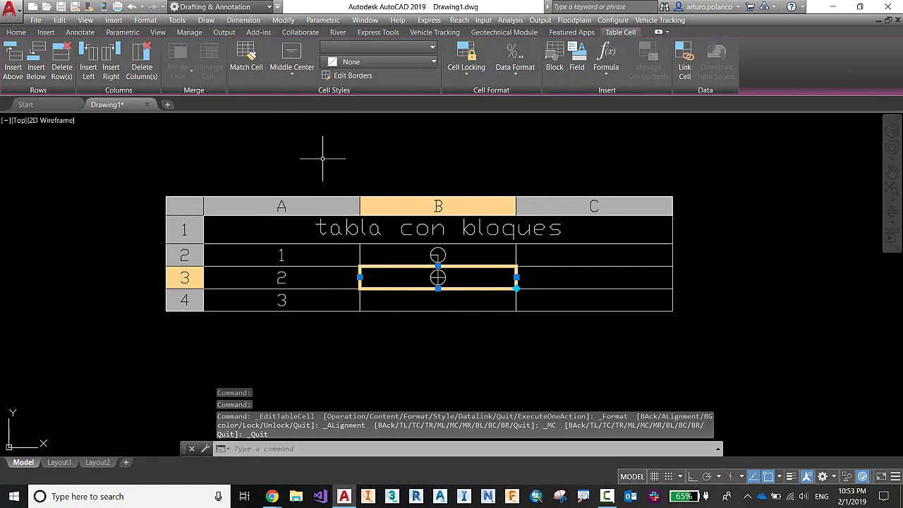
click(444, 303)
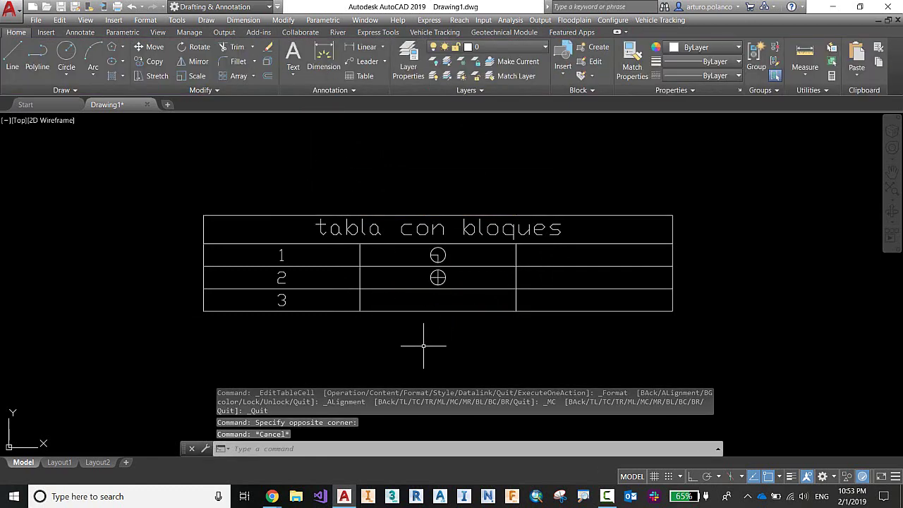
Step: Insert block 3 into table cell B4 with TINSERT, using Middle Center cell alignment
text(tinsert)
key(Return)
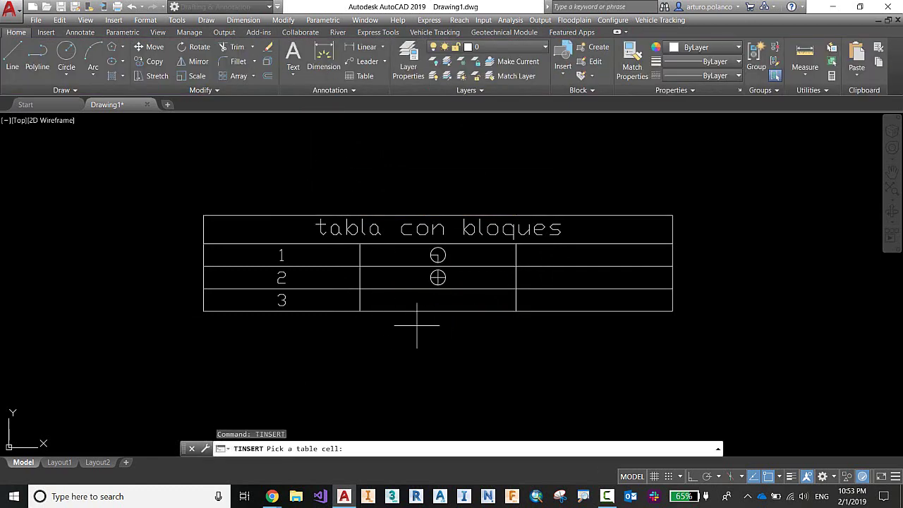
click(435, 273)
click(495, 188)
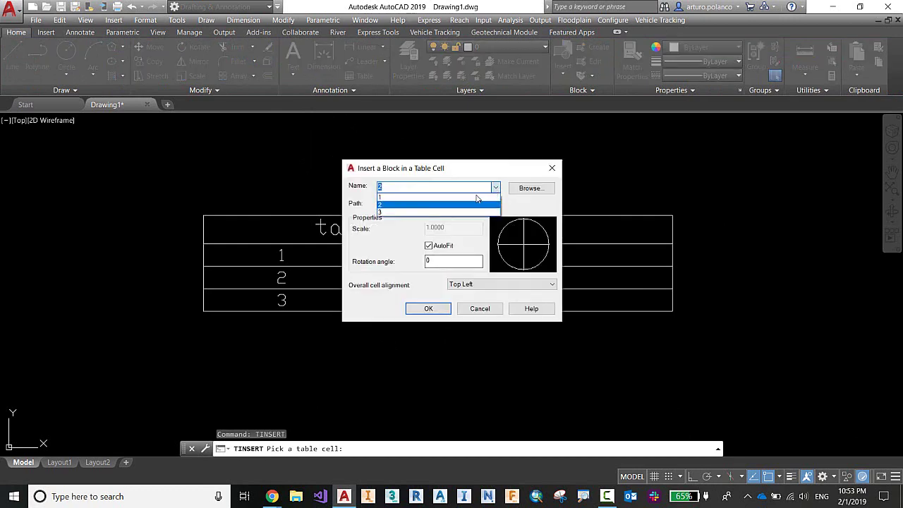
click(424, 215)
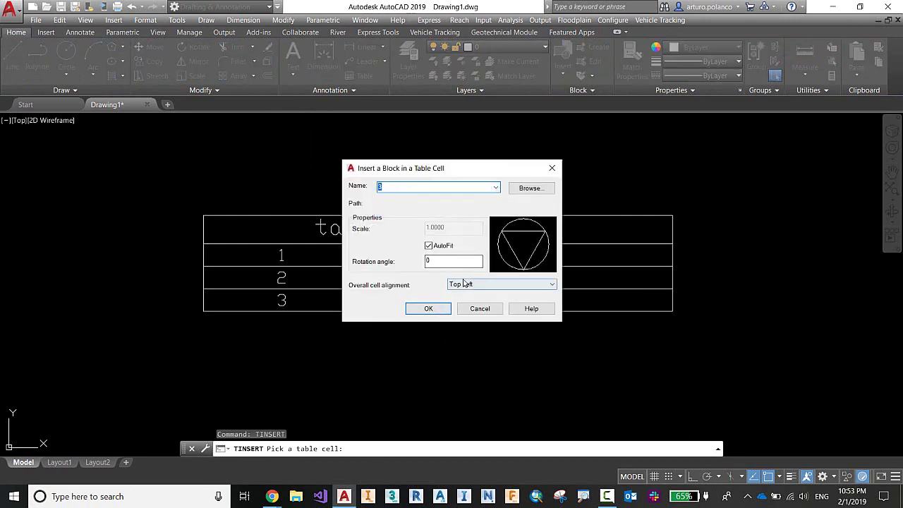
click(464, 282)
click(473, 324)
click(428, 308)
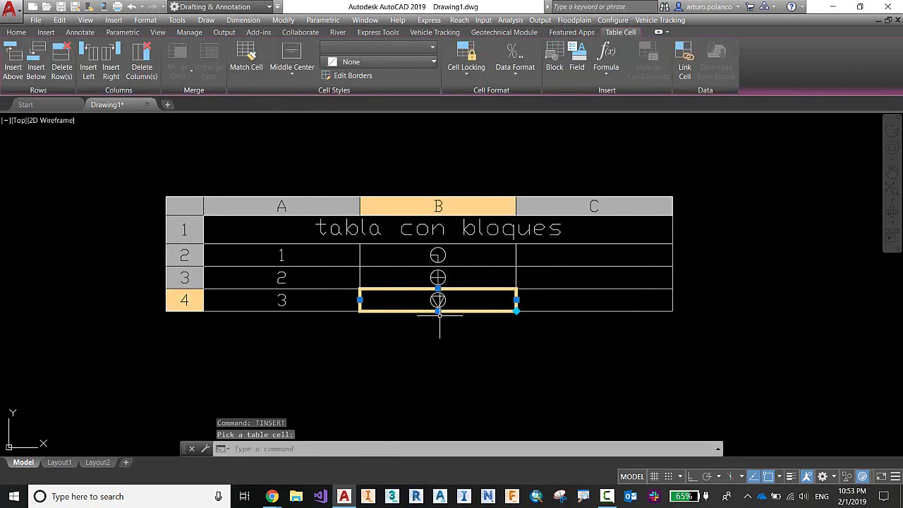
click(472, 348)
key(Escape)
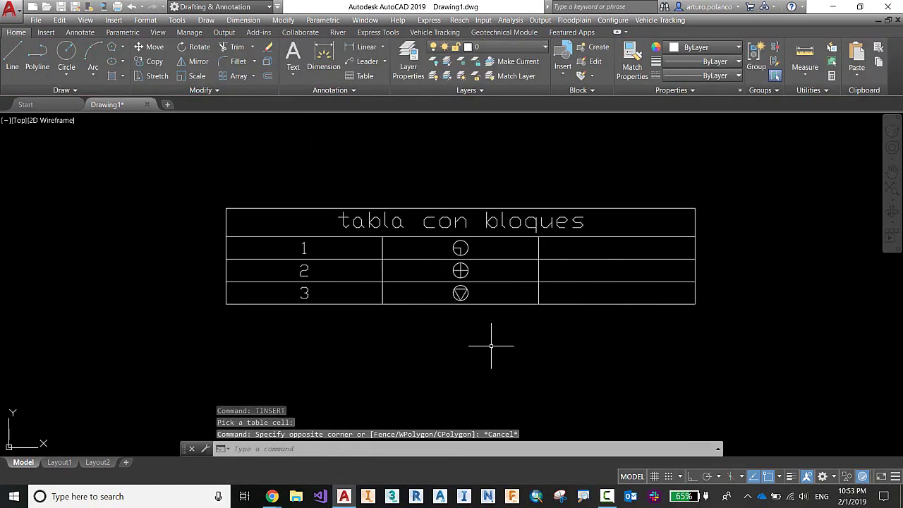
scroll(489, 343, down, 2)
scroll(515, 282, up, 4)
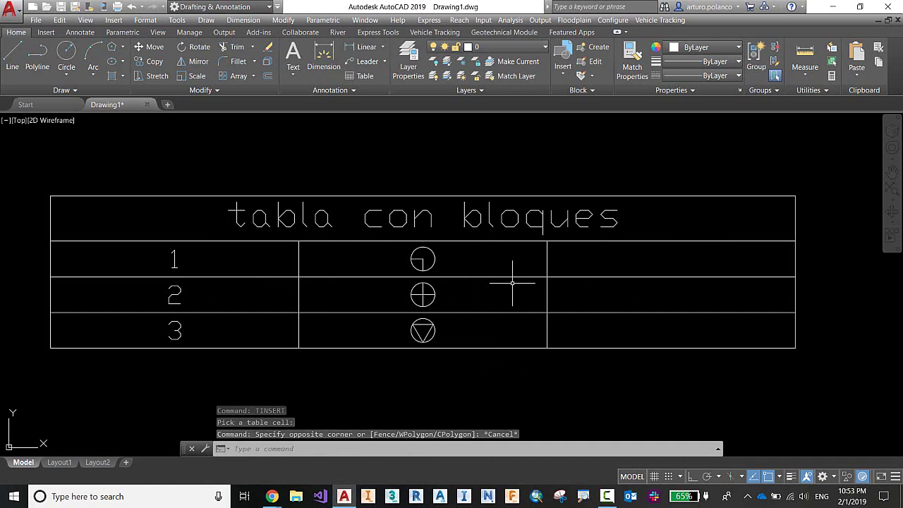
scroll(451, 259, up, 3)
click(439, 265)
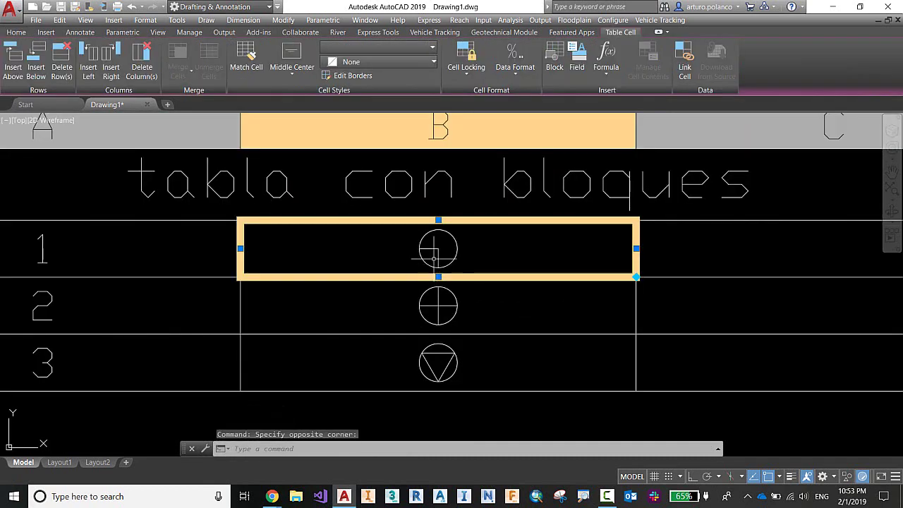
scroll(434, 255, down, 5)
scroll(470, 262, up, 3)
key(Escape)
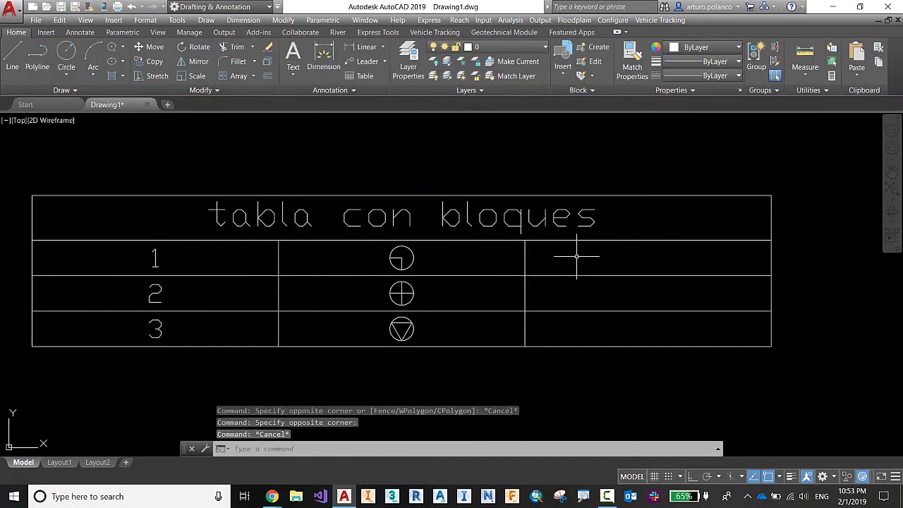
Step: Insert block 1 into table cell C2 with Middle Center cell alignment
middle_drag(576, 257, 557, 248)
click(601, 250)
right_click(606, 251)
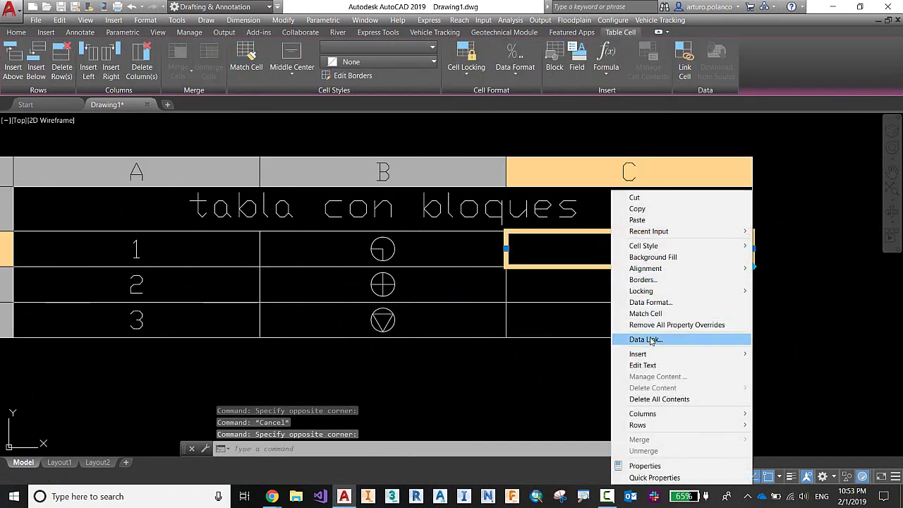
mouse_move(651, 359)
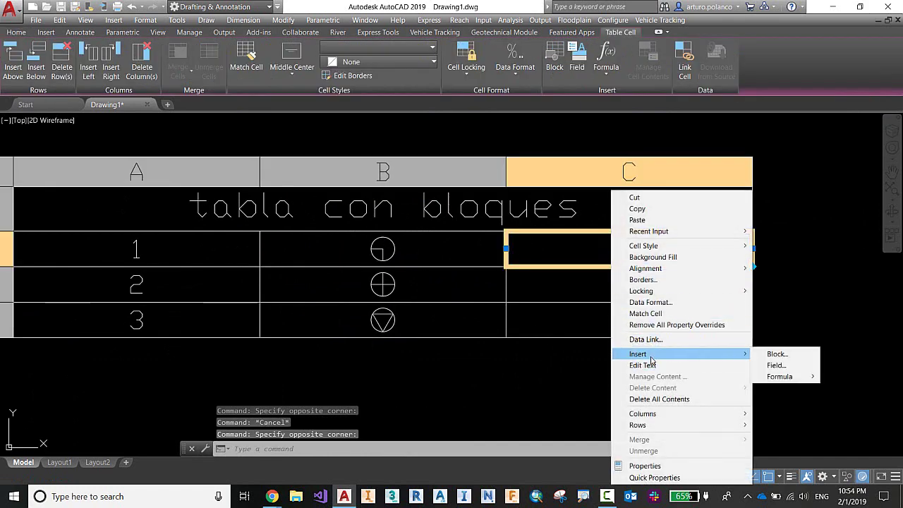
click(770, 355)
click(496, 187)
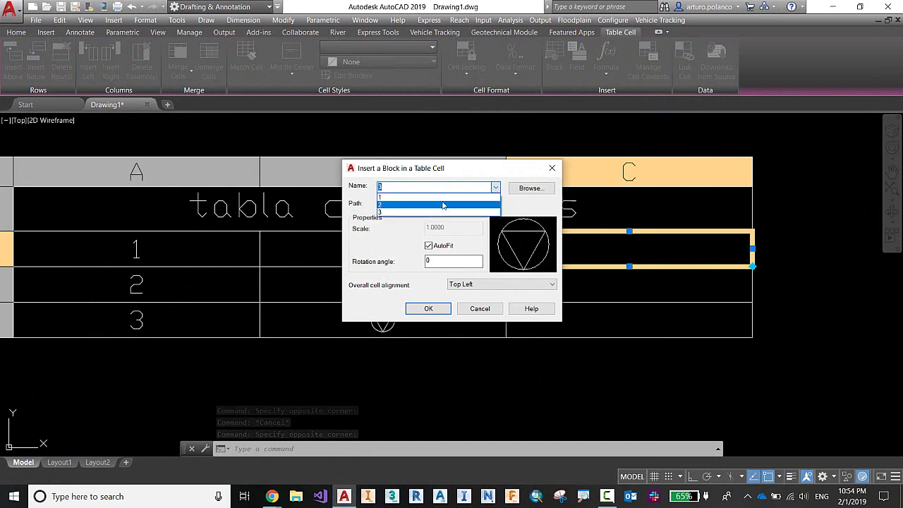
click(443, 203)
click(465, 285)
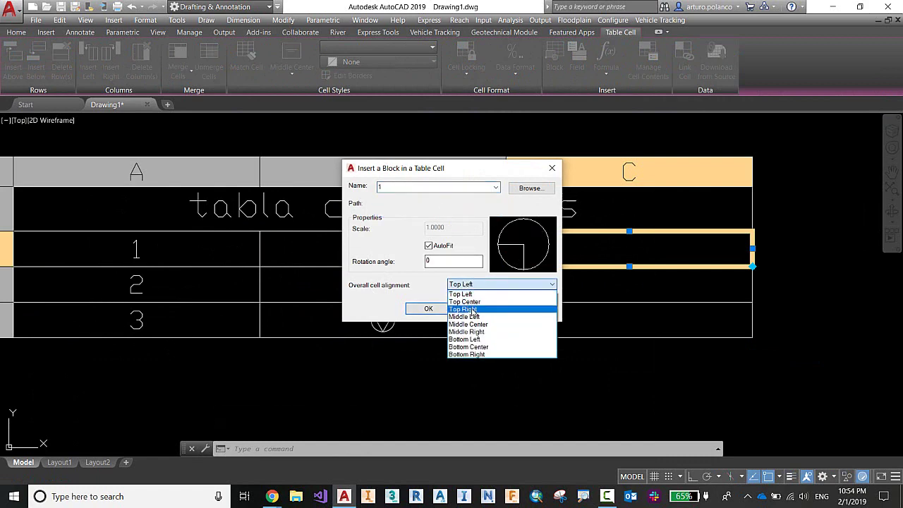
click(468, 324)
click(428, 308)
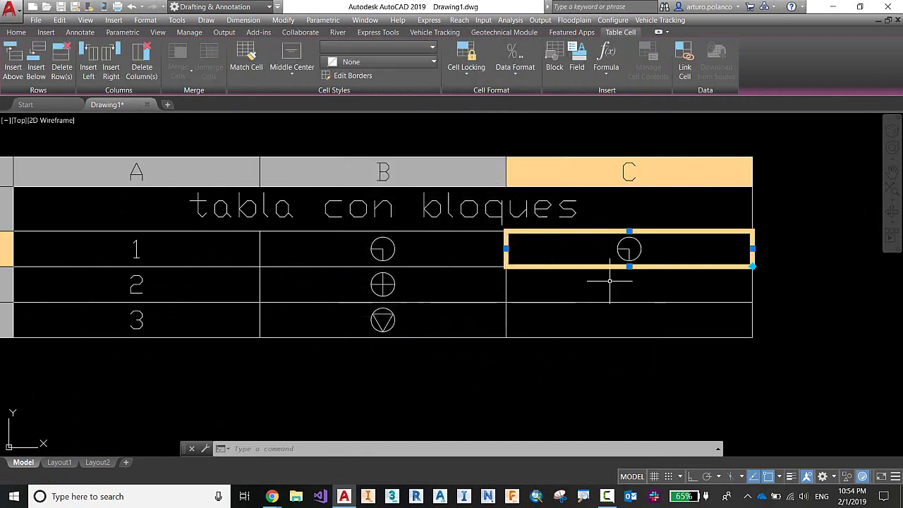
key(Escape)
click(723, 249)
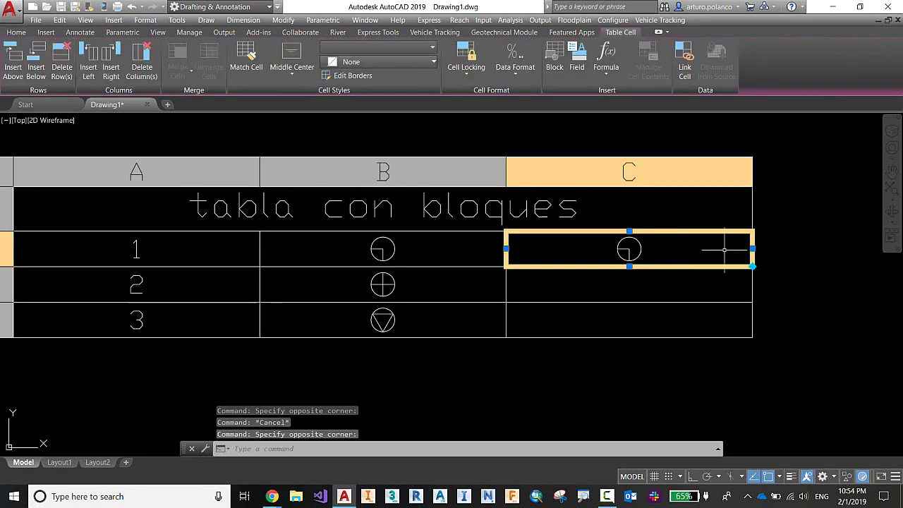
click(752, 265)
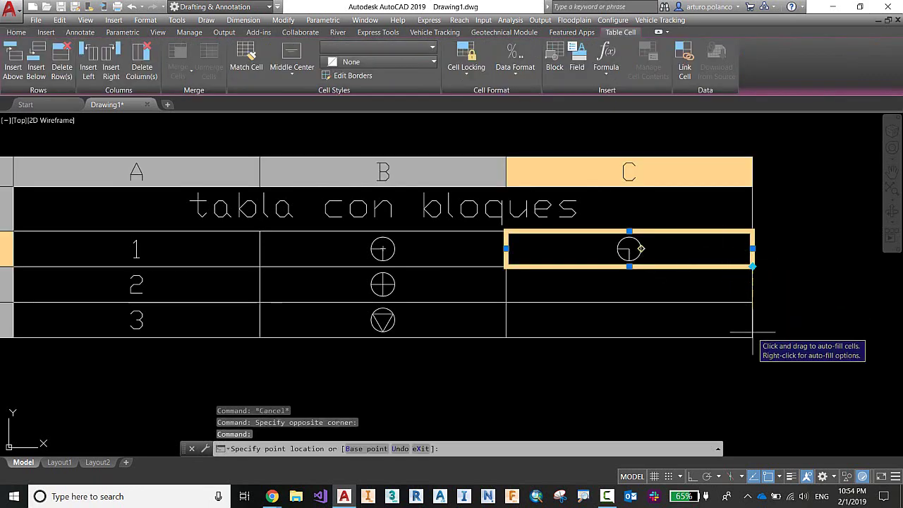
key(Escape)
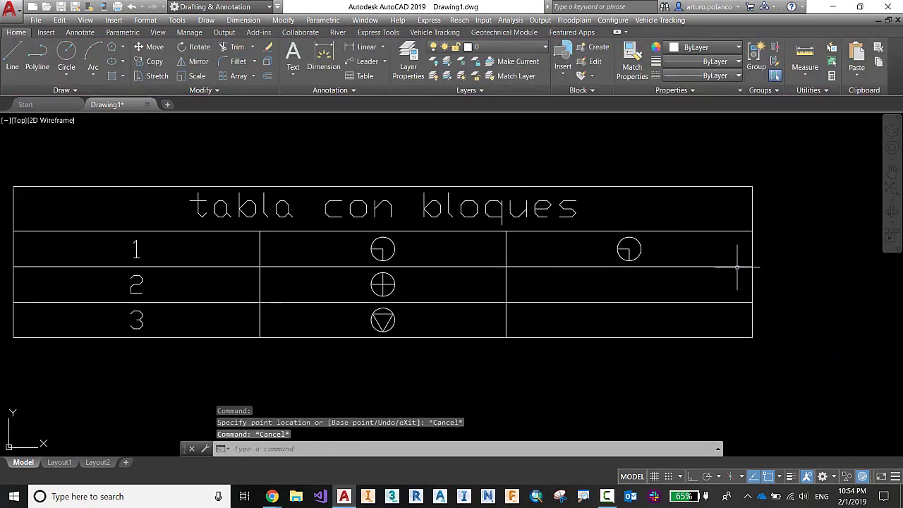
key(Escape)
scroll(731, 268, down, 4)
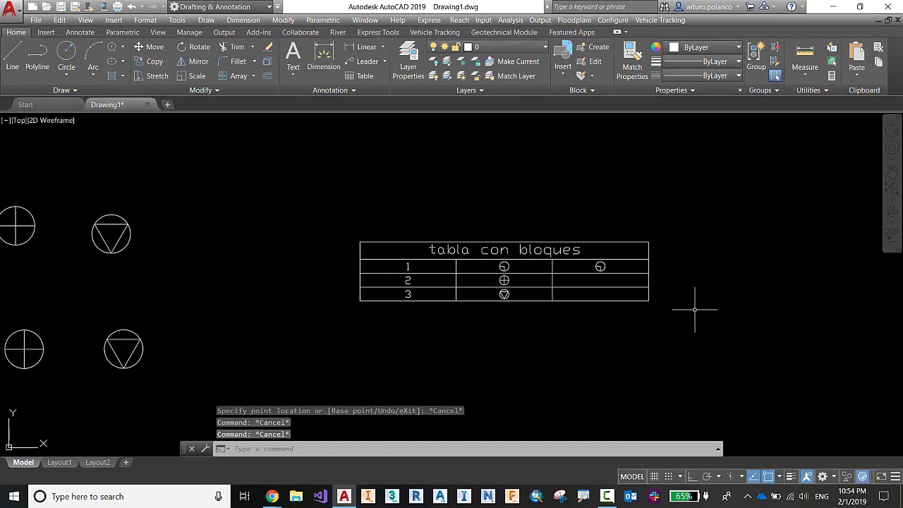
scroll(671, 306, down, 2)
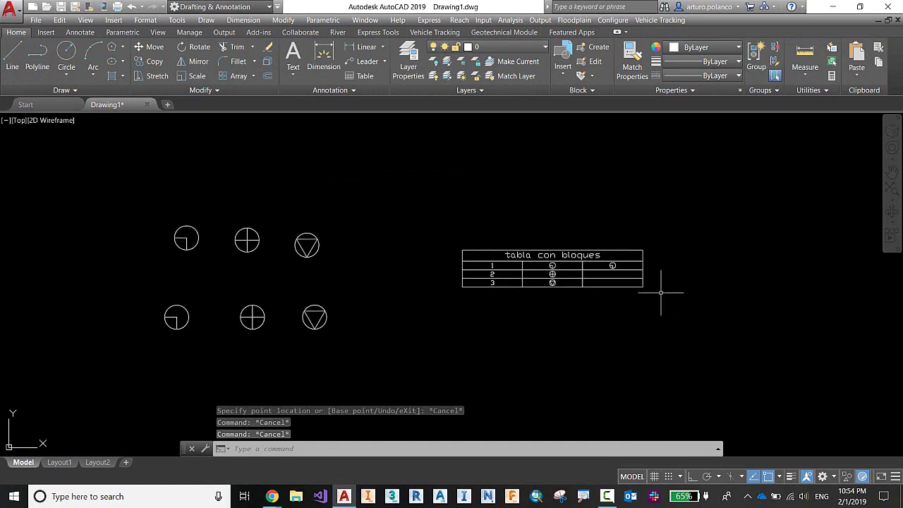